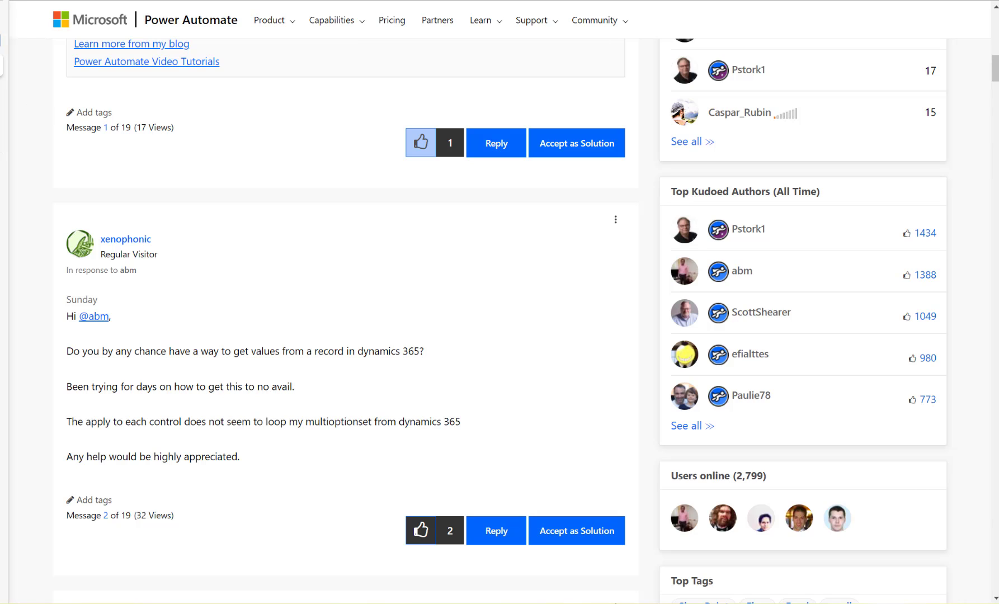
Switch to the Power Apps tab listing the Demo ABC Solution's tables, Customer Invoice and Sport
{"action": "left_click", "coordinate": [7, 91]}
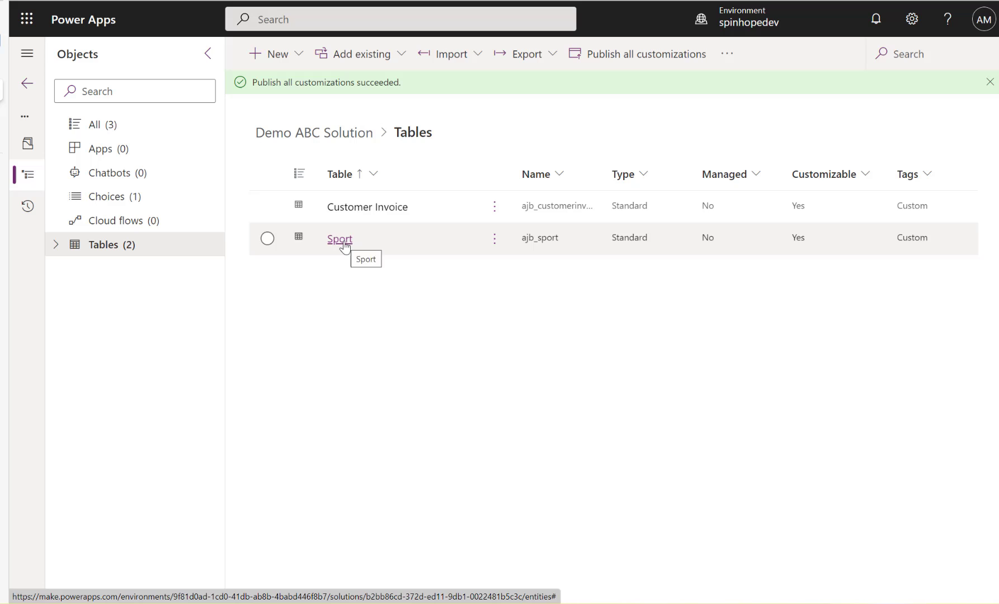
Inspect the Sport table's Favourite Sports multi-select choice column and close its settings unchanged
{"action": "left_click", "coordinate": [343, 243]}
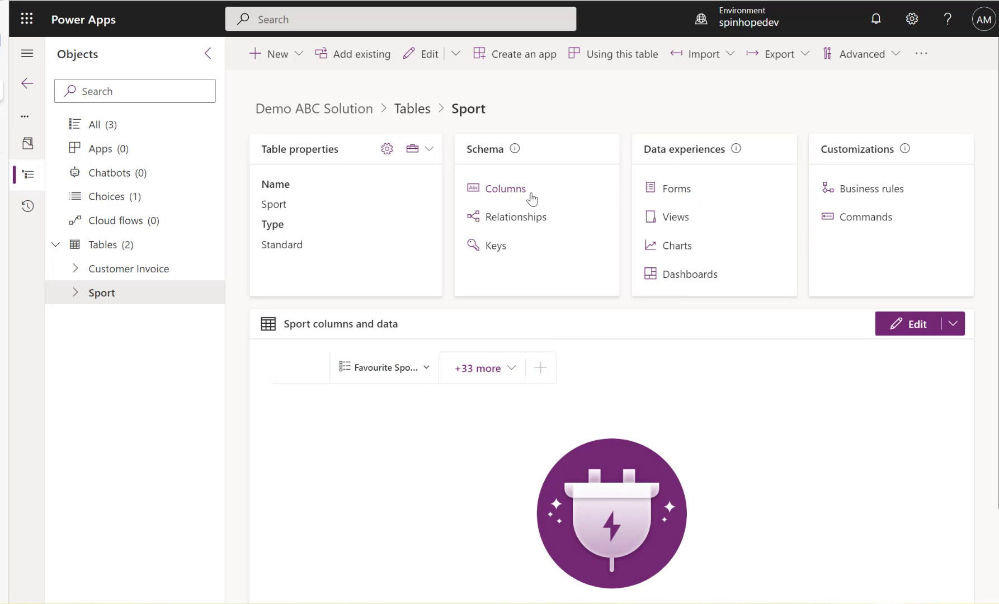
{"action": "left_click", "coordinate": [497, 191]}
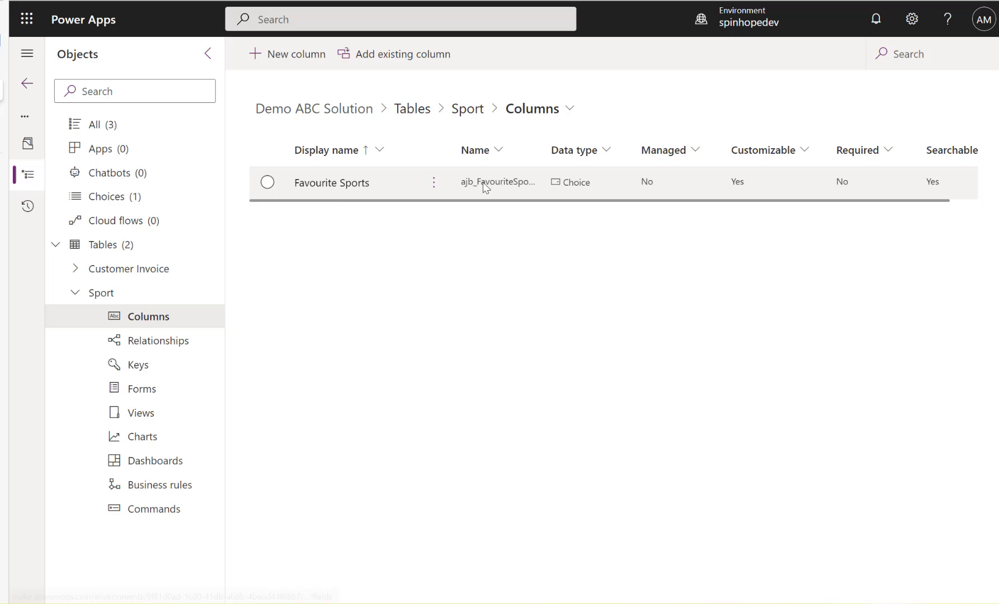
{"action": "left_click", "coordinate": [333, 183]}
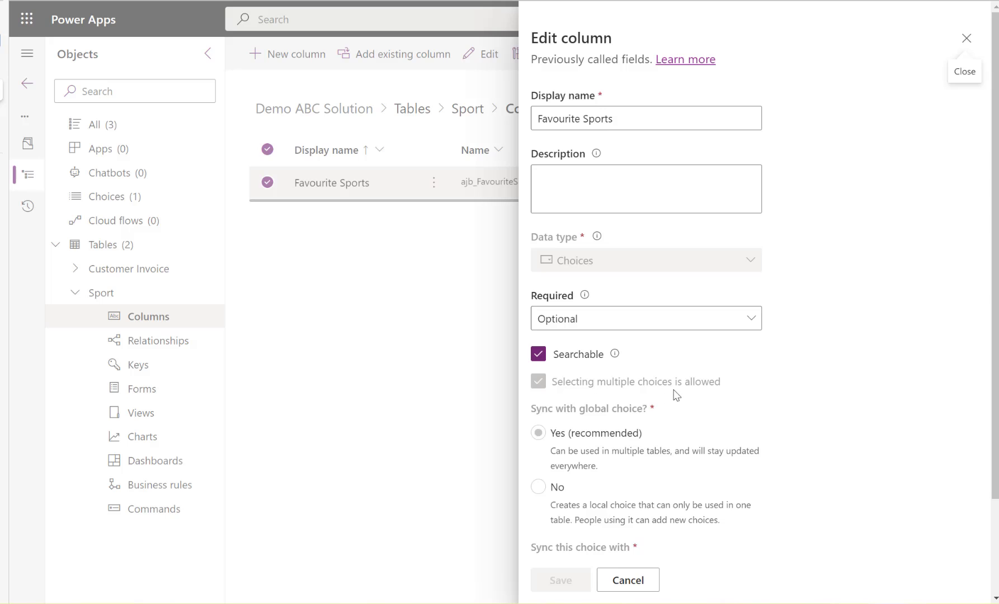
{"action": "left_click", "coordinate": [627, 581]}
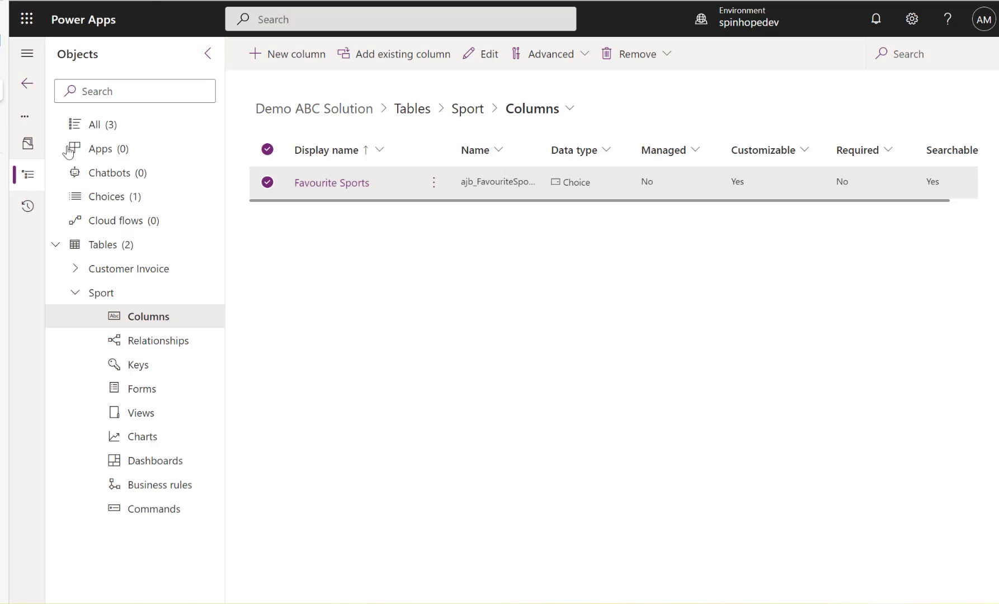
Open the Sports record in Dynamics 365 and clear its existing Favourite Sports tags
{"action": "mouse_move", "coordinate": [24, 121]}
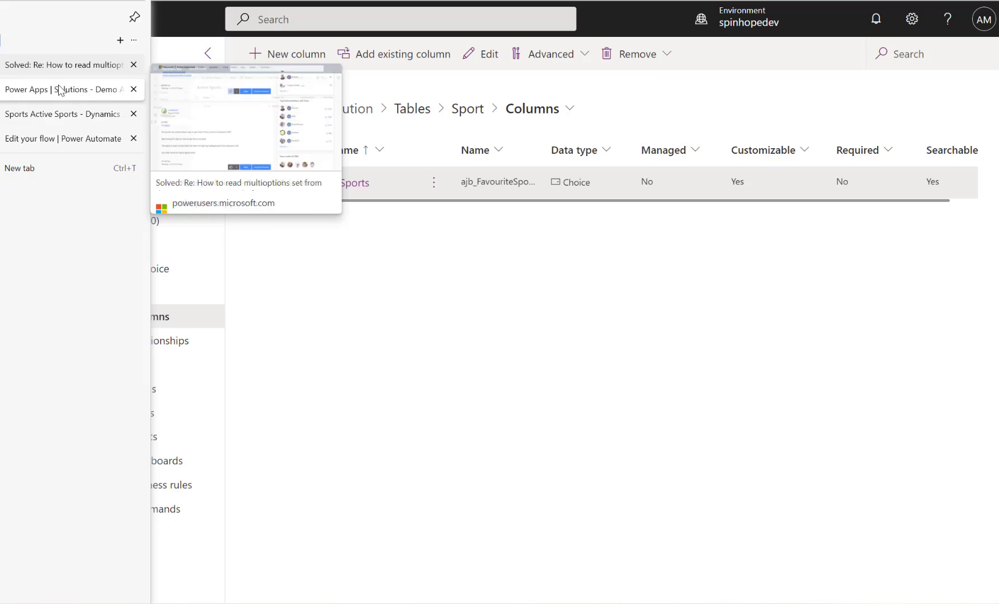
{"action": "left_click", "coordinate": [53, 115]}
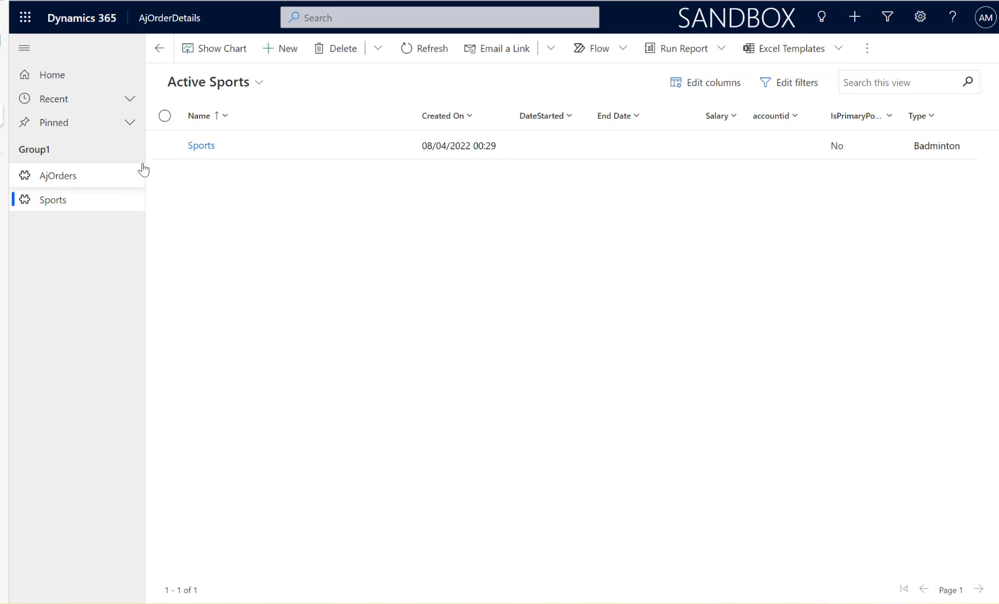
{"action": "left_click", "coordinate": [196, 148]}
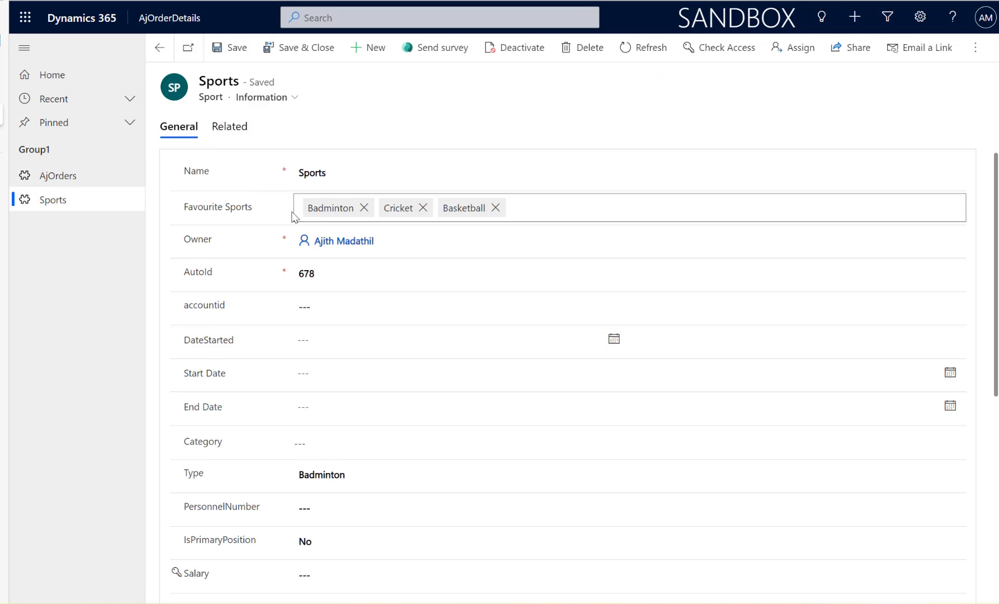
{"action": "left_click", "coordinate": [598, 208]}
{"action": "left_click", "coordinate": [364, 207]}
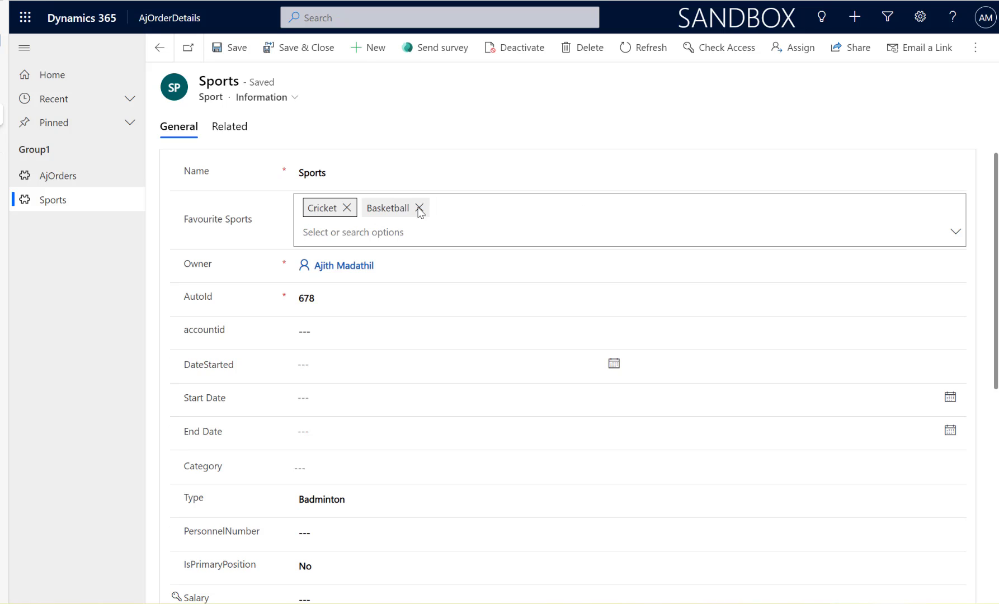
{"action": "left_click", "coordinate": [419, 208]}
{"action": "left_click", "coordinate": [347, 207]}
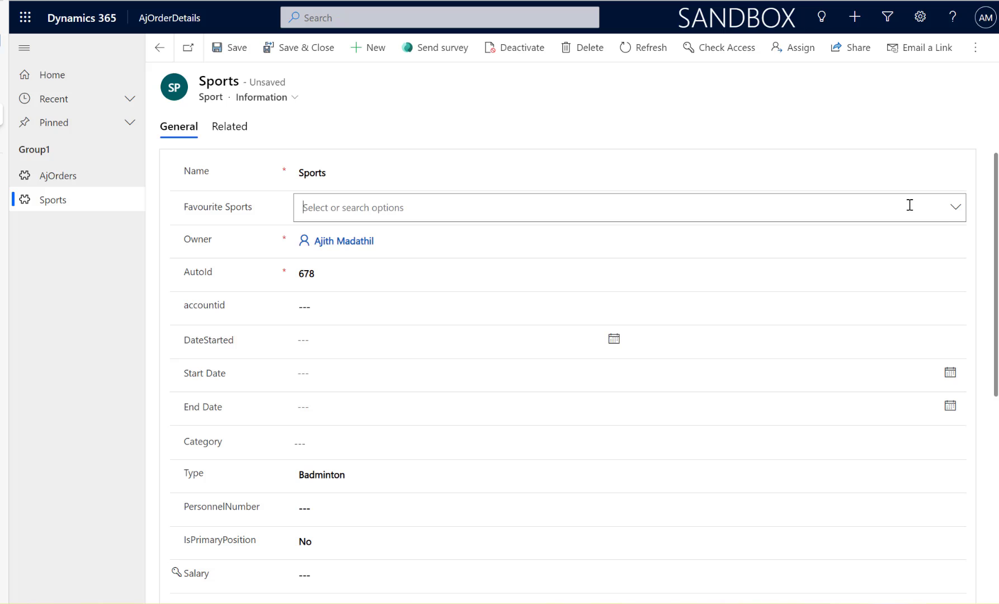
Choose Badminton, Cricket and Basketball as Favourite Sports and save the record
{"action": "left_click", "coordinate": [955, 207]}
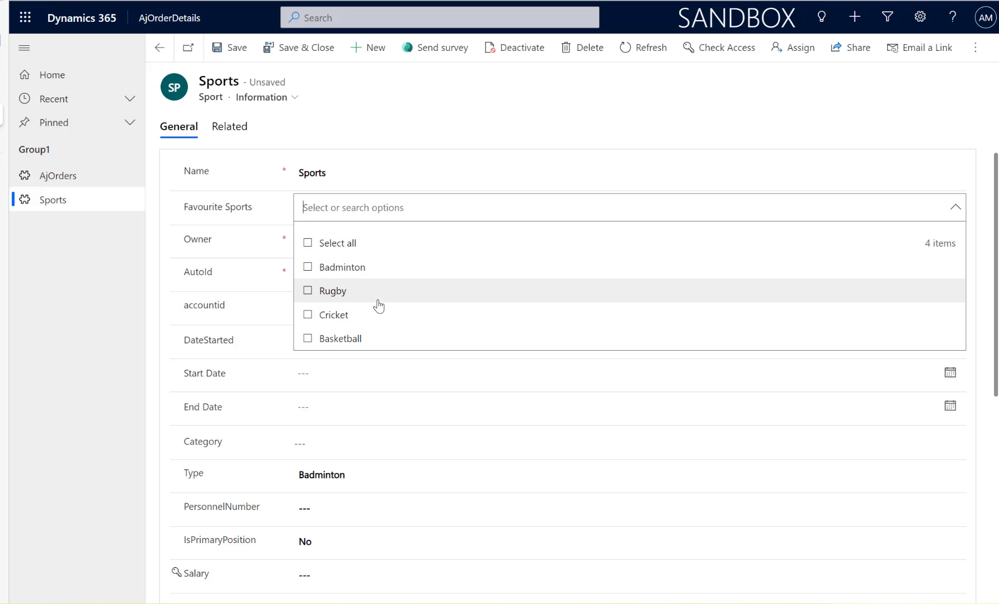
{"action": "left_click", "coordinate": [350, 272]}
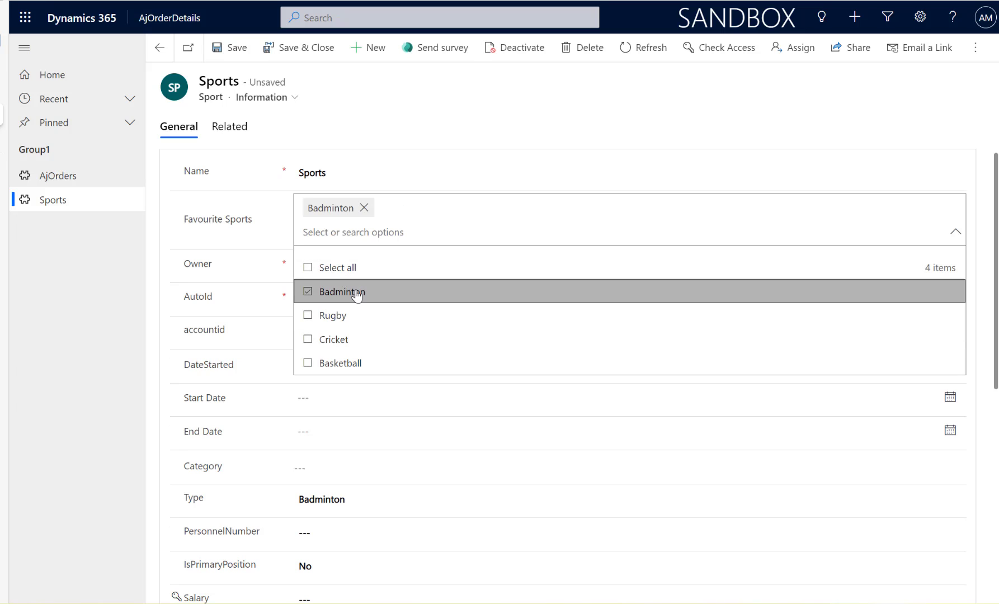
{"action": "left_click", "coordinate": [337, 343]}
{"action": "left_click", "coordinate": [342, 365]}
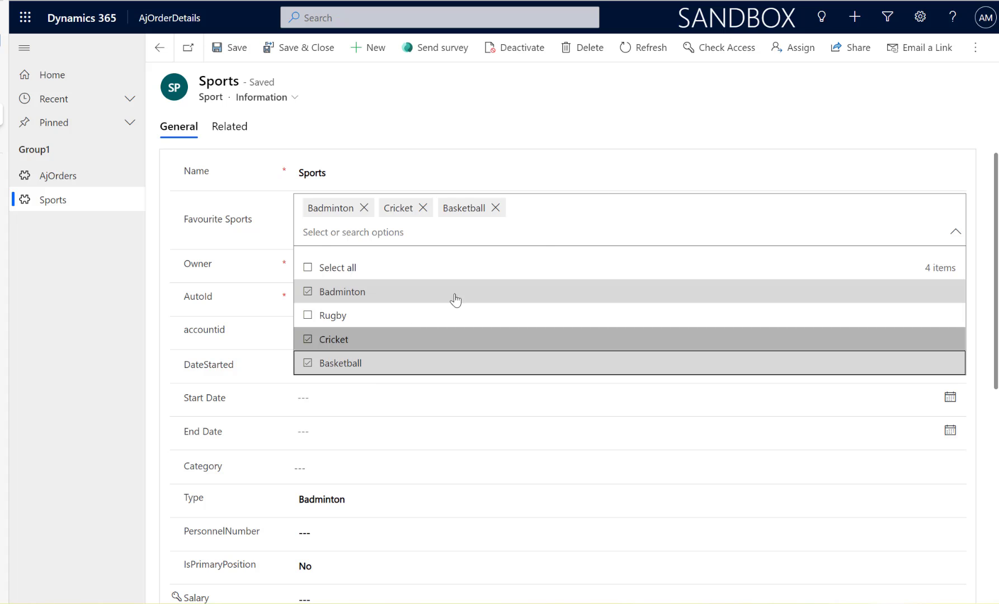
{"action": "left_click", "coordinate": [625, 152]}
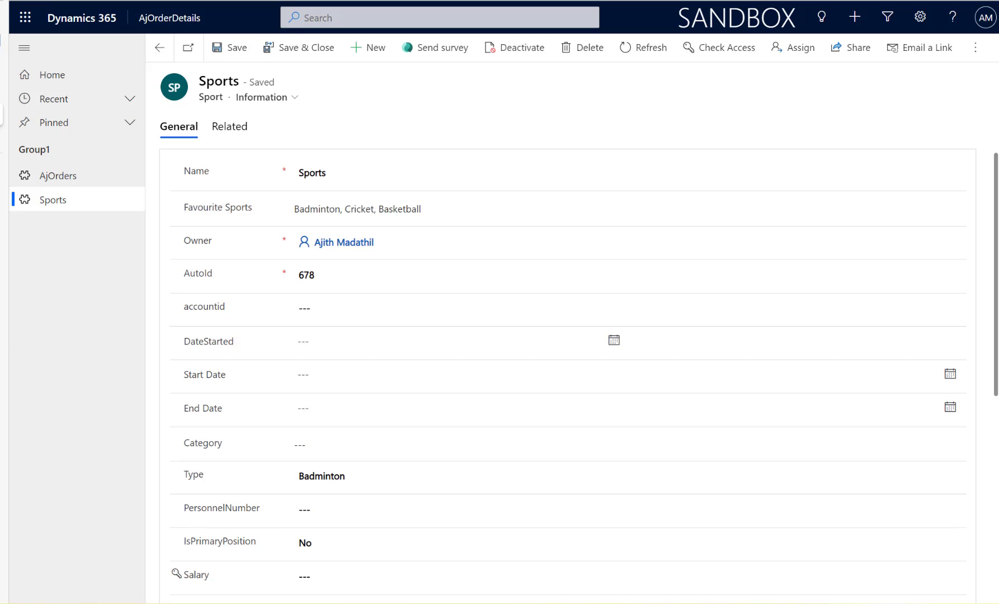
Add a Compose action after the List rows step in the flow
{"action": "key", "text": "alt+Tab"}
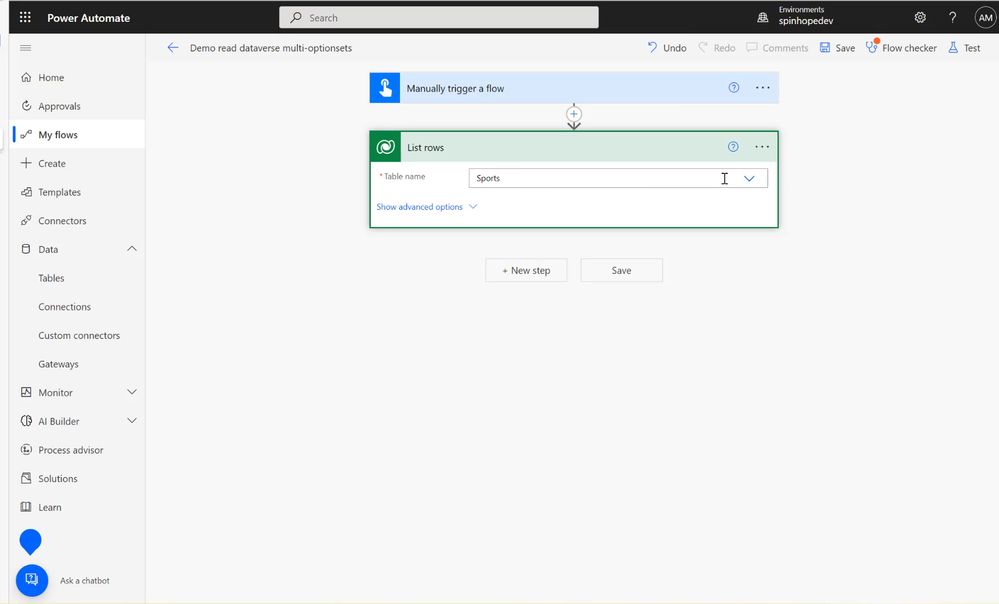
{"action": "left_click", "coordinate": [527, 271]}
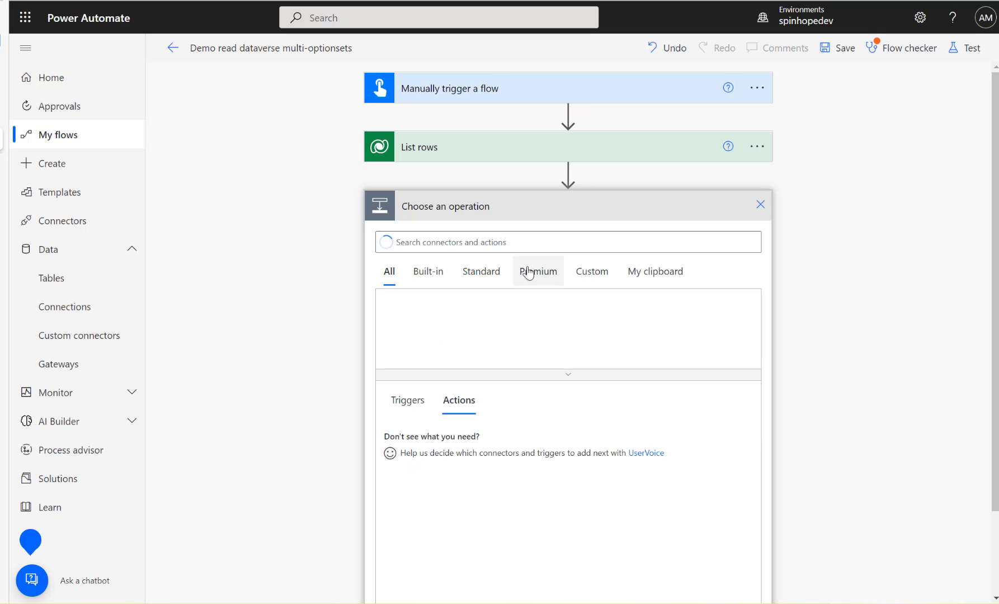
{"action": "type", "text": "compose"}
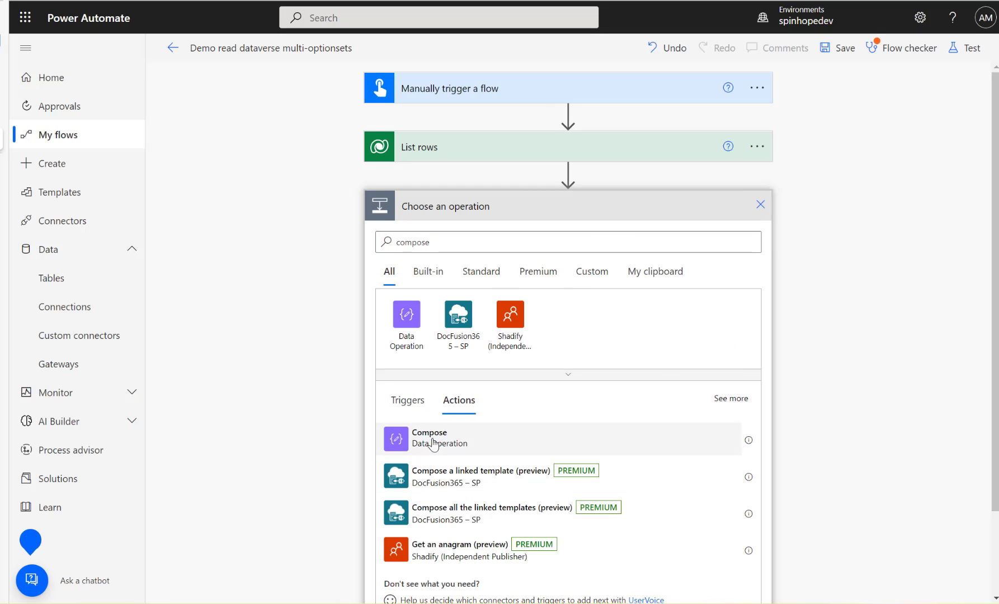
{"action": "left_click", "coordinate": [430, 438]}
Set the Compose inputs to the Favourite Sports dynamic content, removing the duplicate token
{"action": "left_click", "coordinate": [516, 243]}
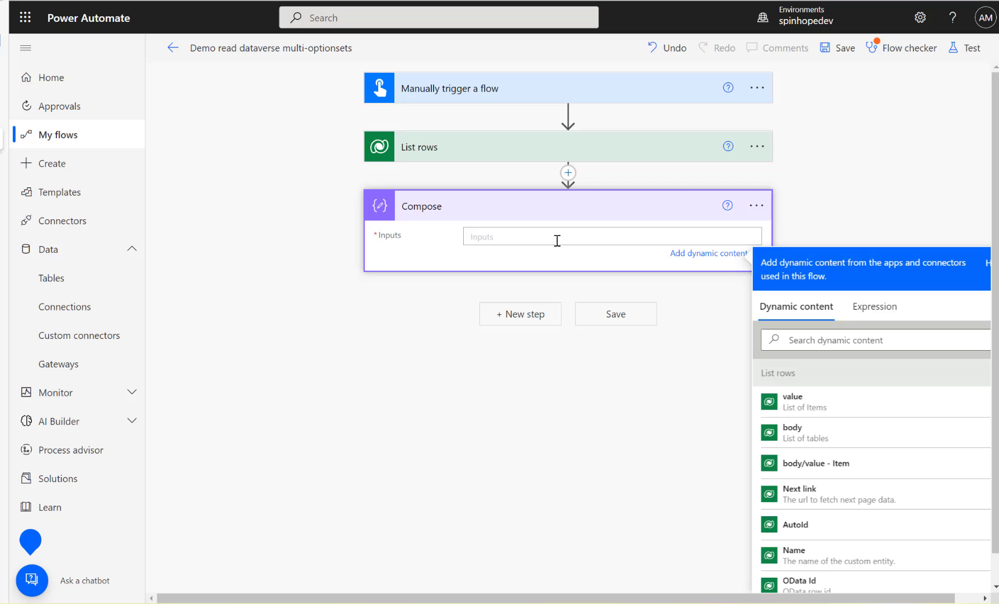
{"action": "left_click", "coordinate": [810, 340]}
{"action": "type", "text": "fav"}
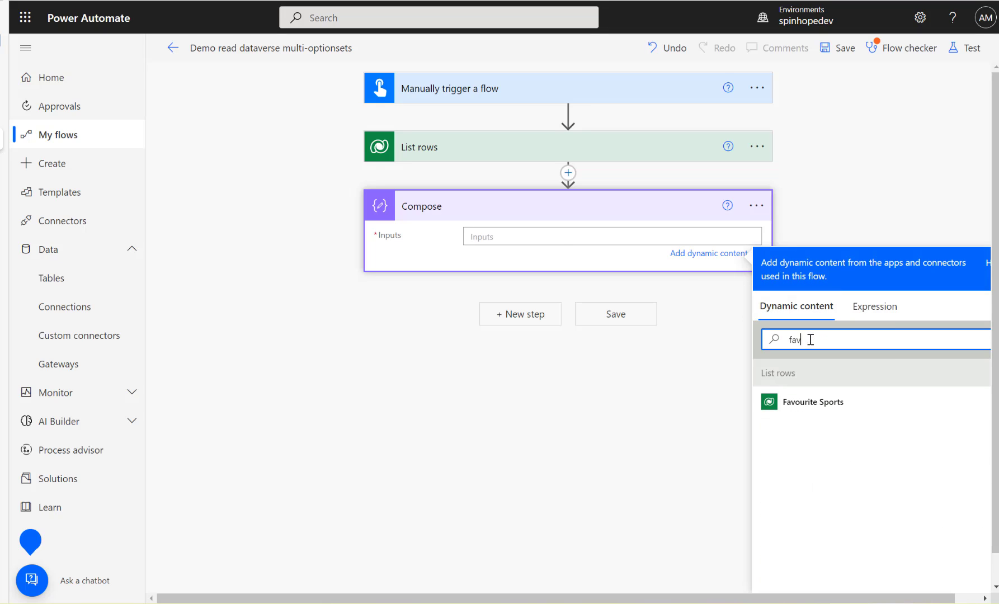
{"action": "left_click", "coordinate": [814, 409]}
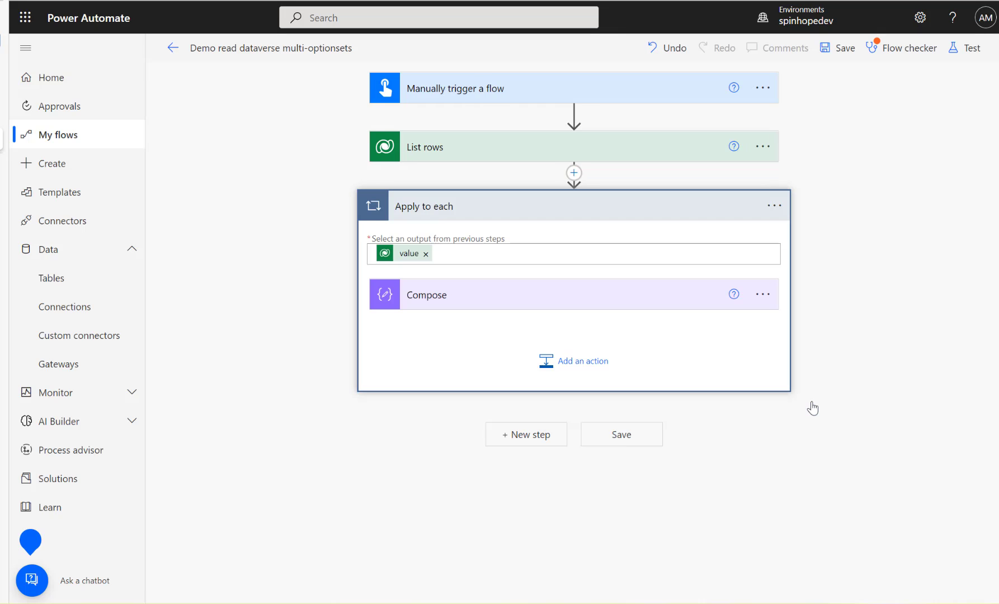
{"action": "left_click", "coordinate": [534, 293]}
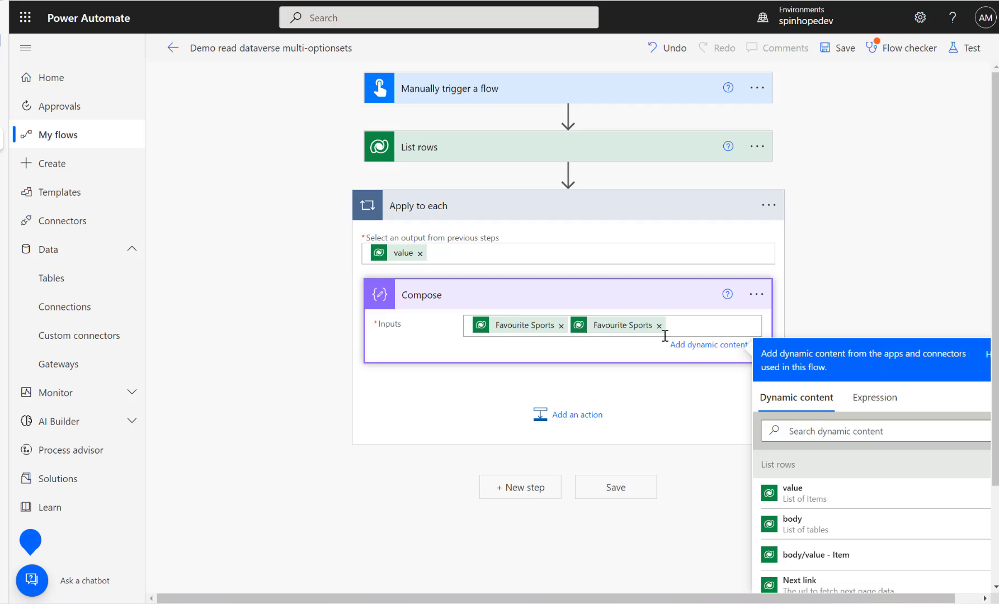
{"action": "left_click", "coordinate": [660, 326]}
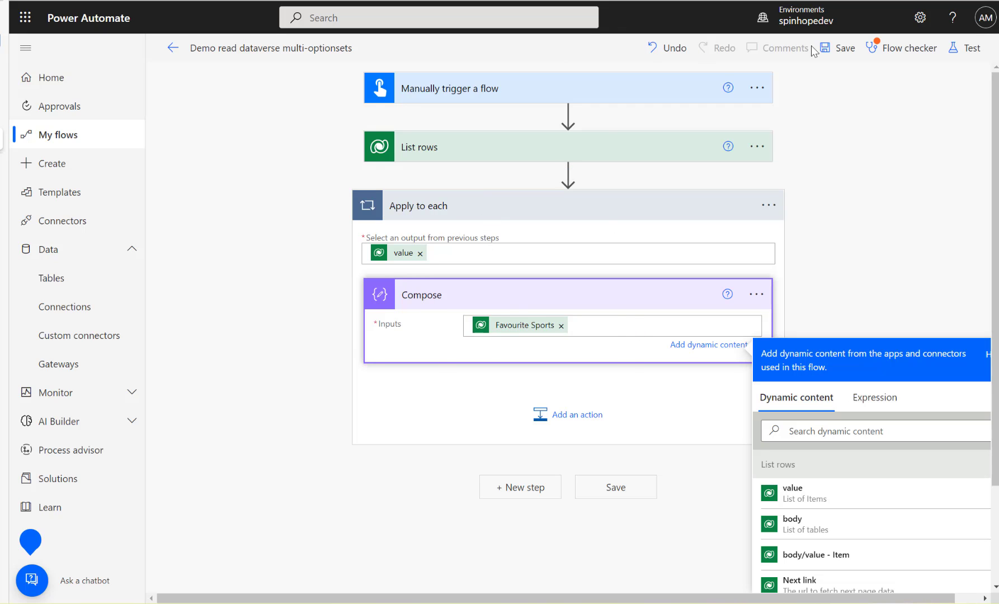
Save the flow and run a manual test, dismissing the flow checker warnings
{"action": "left_click", "coordinate": [971, 51]}
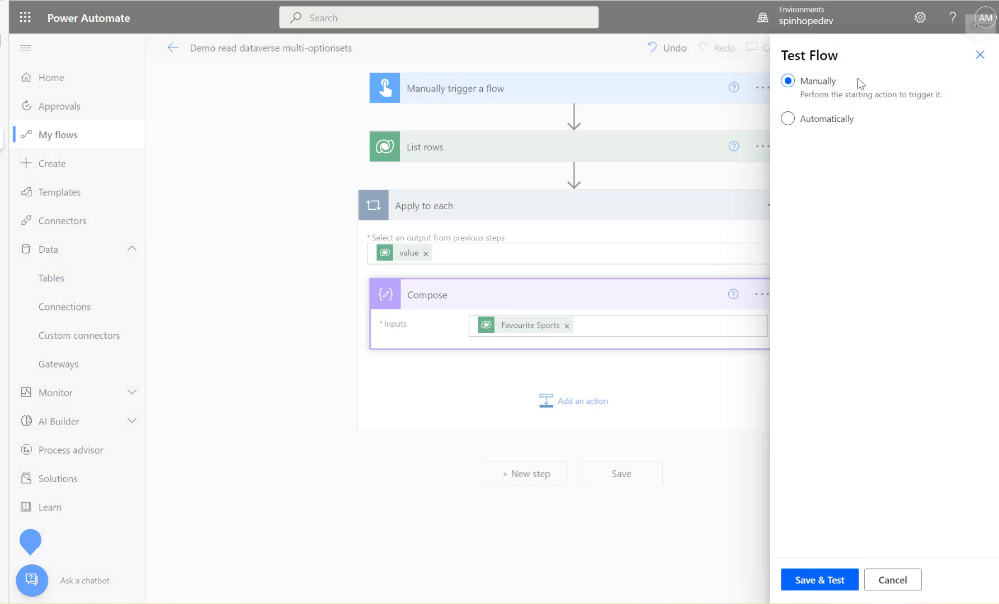
{"action": "left_click", "coordinate": [815, 579]}
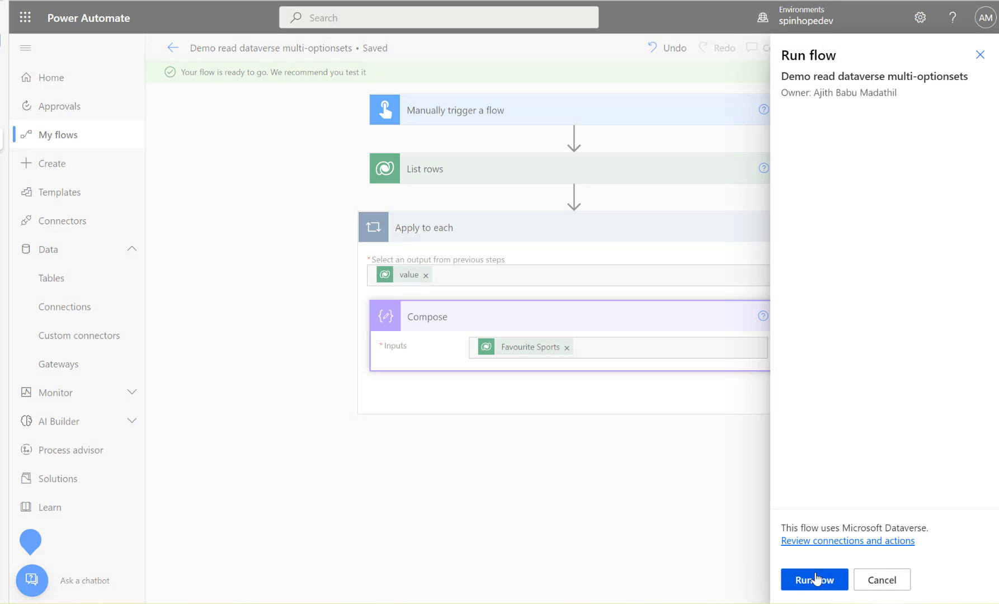
{"action": "left_click", "coordinate": [816, 579]}
{"action": "left_click", "coordinate": [809, 580]}
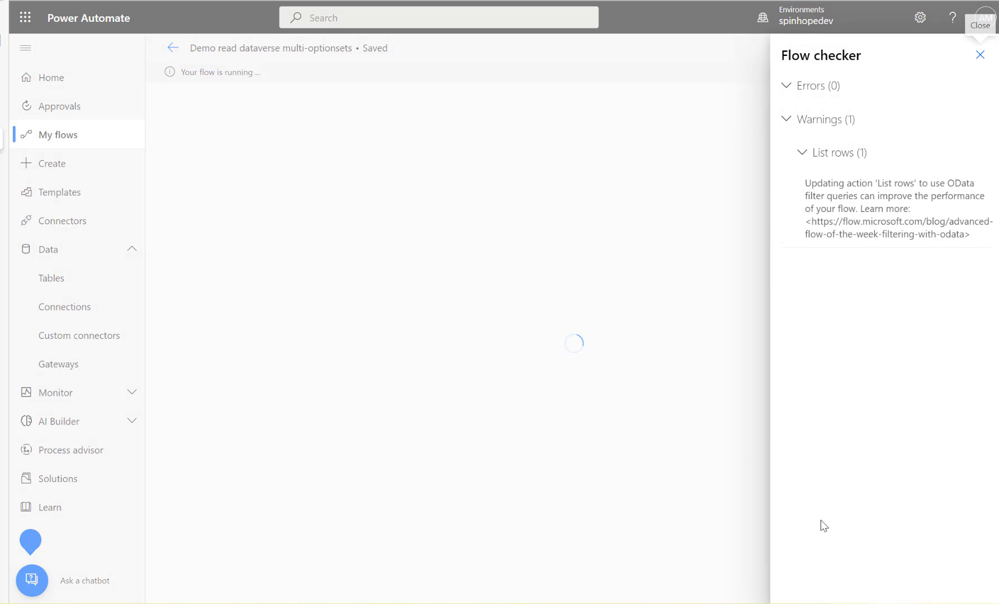
{"action": "left_click", "coordinate": [978, 56]}
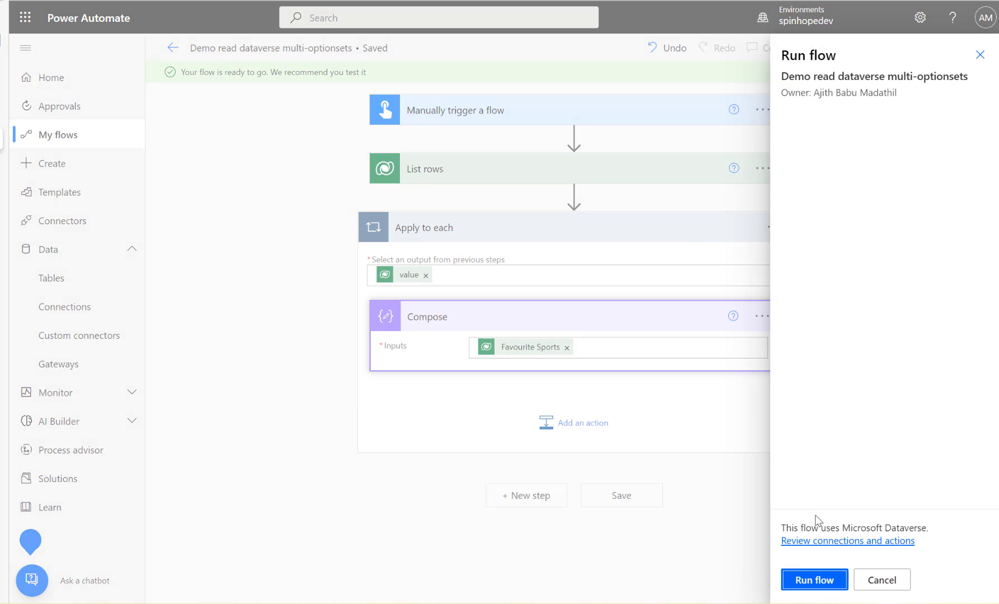
{"action": "left_click", "coordinate": [808, 580]}
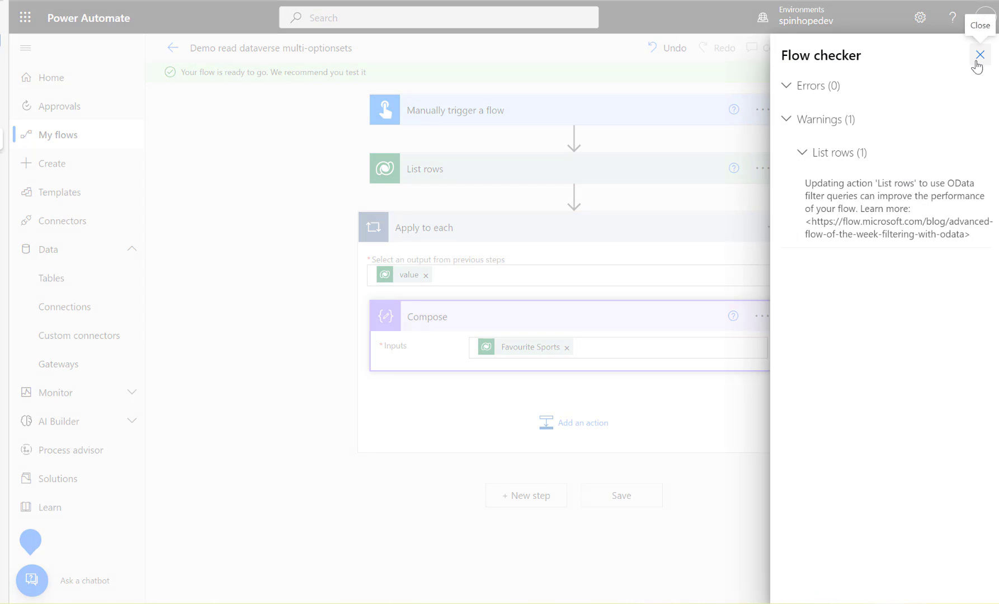
{"action": "left_click", "coordinate": [981, 56]}
{"action": "left_click", "coordinate": [813, 580]}
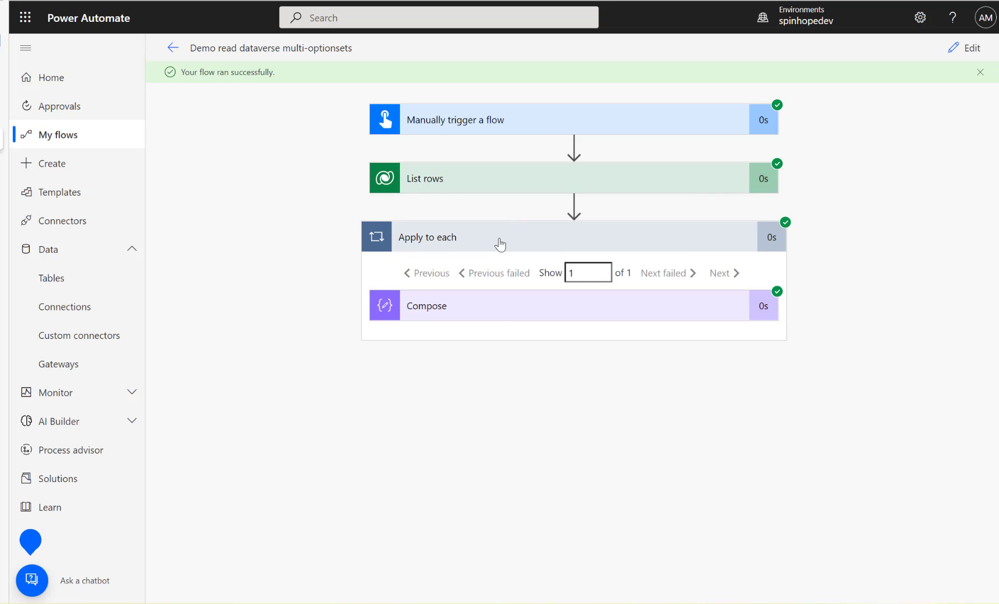
Review the Compose output values 969430000,969430002,969430003 and expand the List rows run details
{"action": "left_click", "coordinate": [502, 316]}
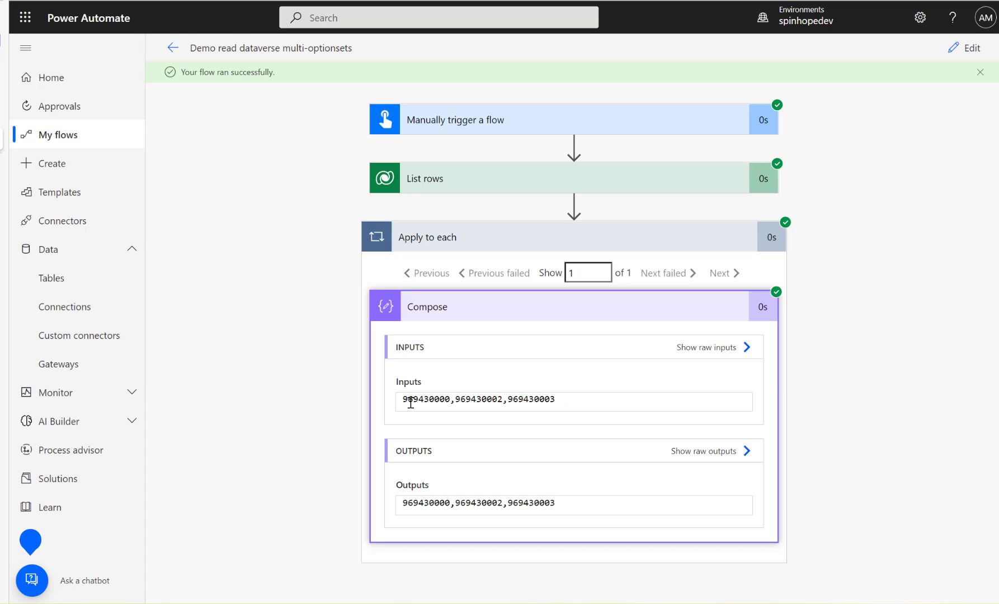
{"action": "double_click", "coordinate": [429, 399]}
{"action": "triple_click", "coordinate": [472, 397]}
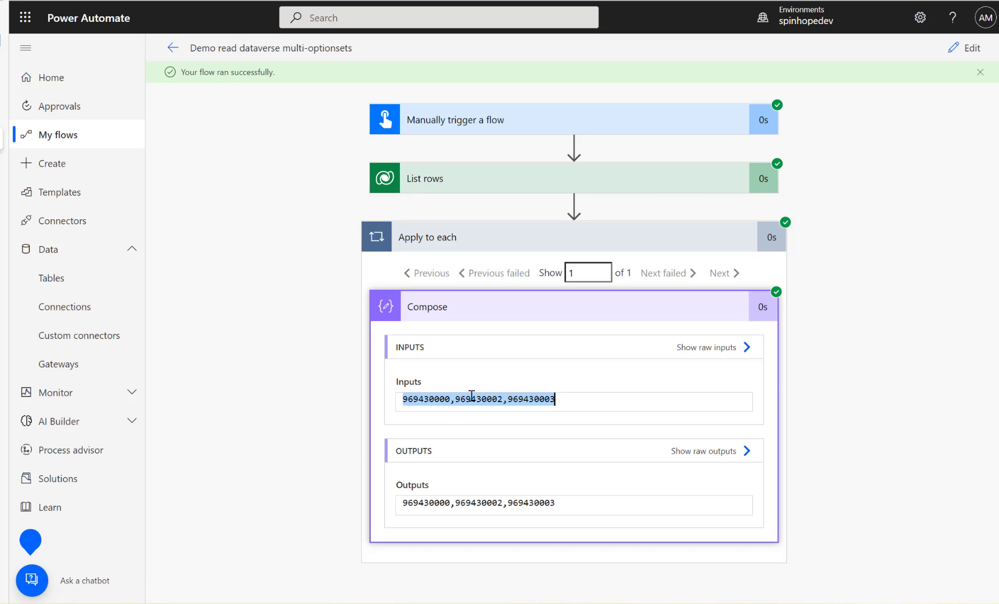
{"action": "left_click", "coordinate": [539, 398]}
{"action": "double_click", "coordinate": [541, 399]}
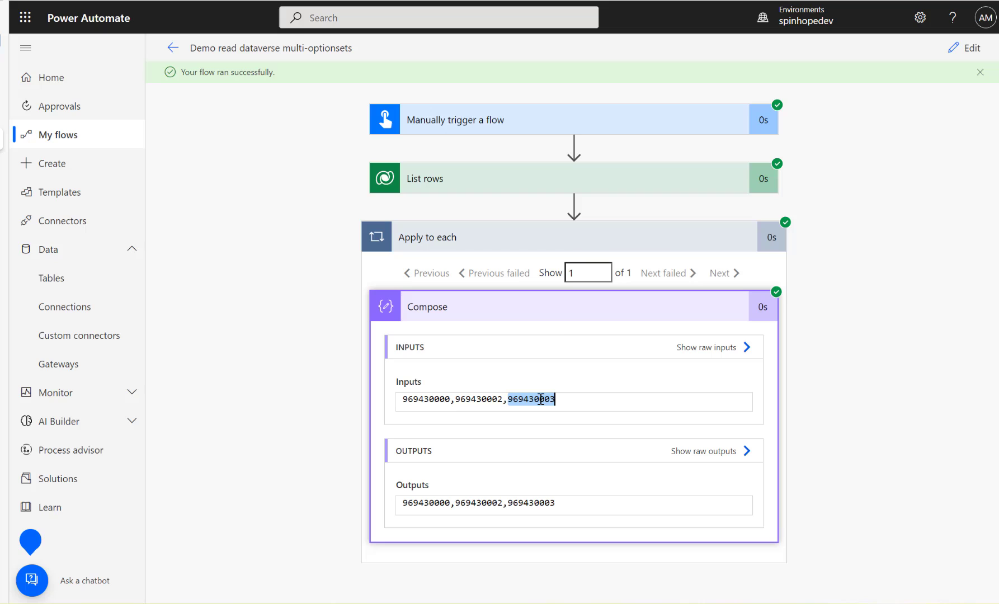
{"action": "double_click", "coordinate": [488, 398]}
{"action": "triple_click", "coordinate": [429, 399]}
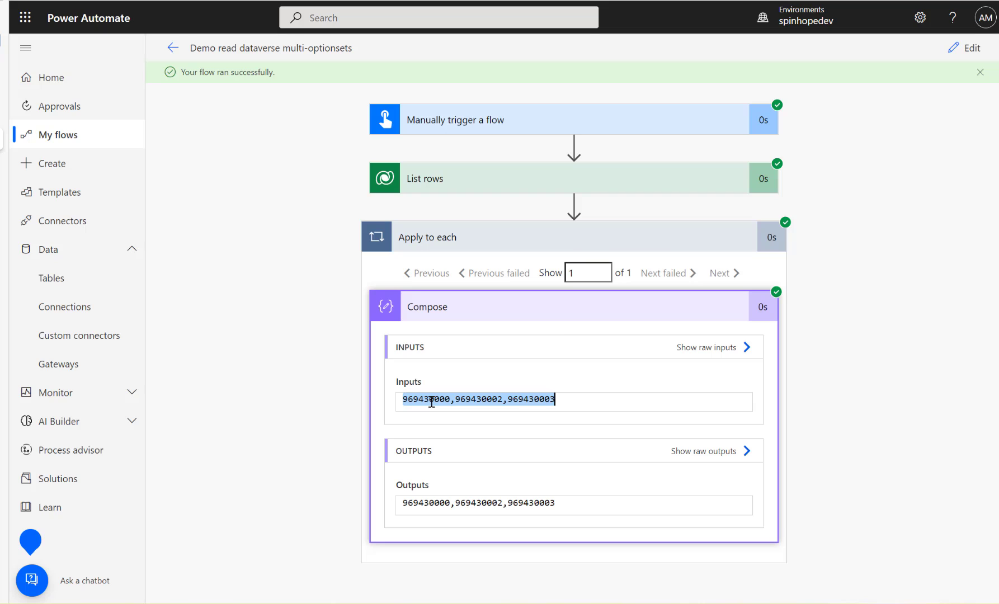
{"action": "left_click", "coordinate": [506, 191]}
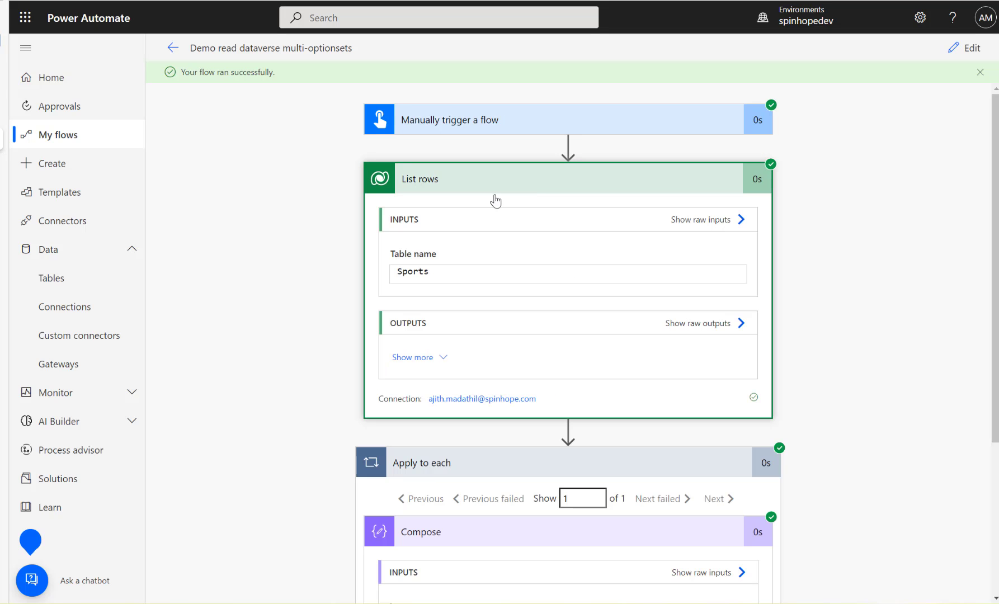
Show List rows' raw outputs and locate the ajb_favouritesports option numbers
{"action": "left_click", "coordinate": [687, 327]}
{"action": "scroll", "coordinate": [691, 345], "scroll_direction": "down", "scroll_amount": 7}
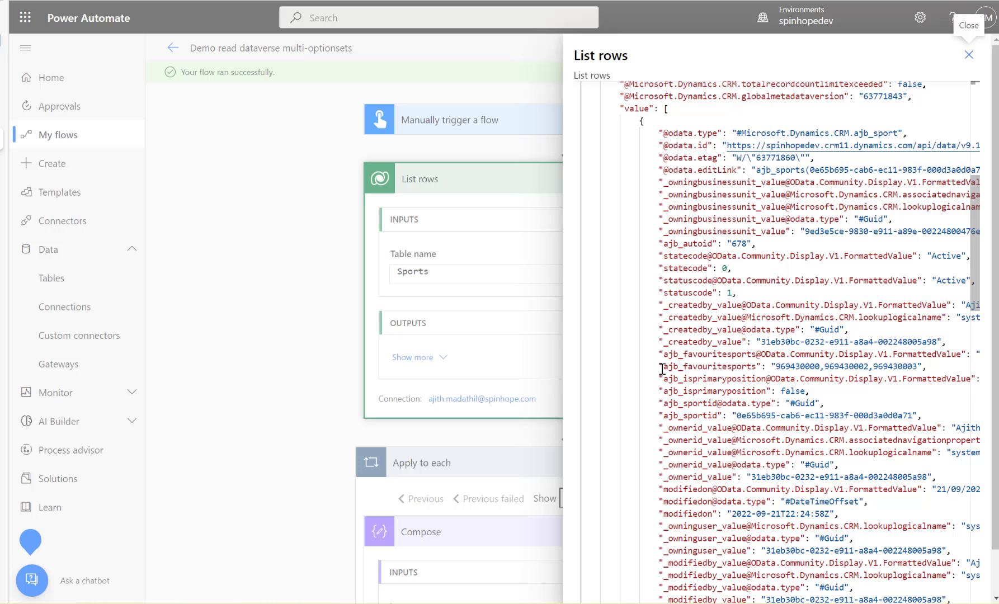
{"action": "left_click_drag", "start_coordinate": [663, 367], "coordinate": [929, 367]}
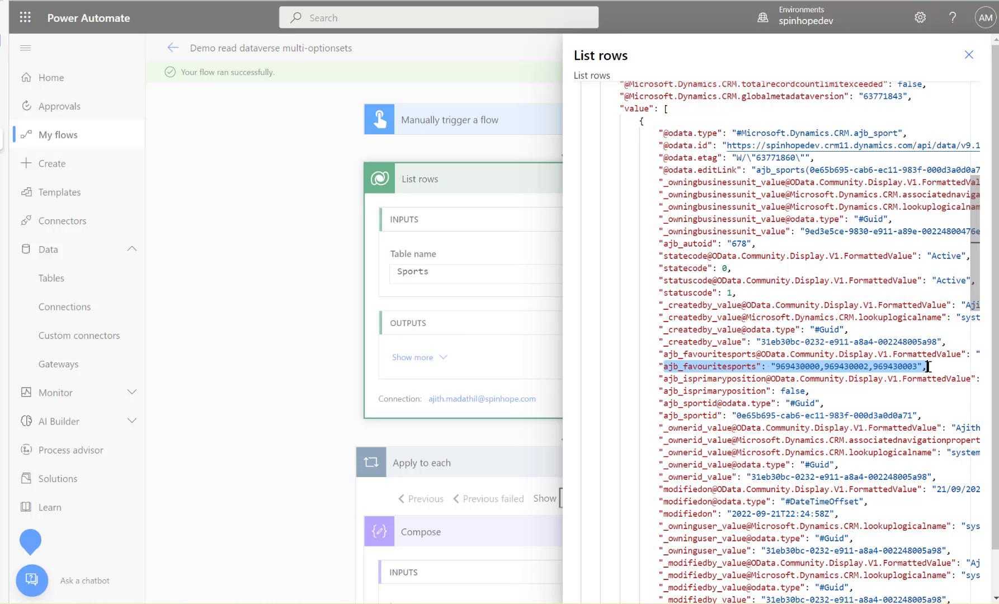
{"action": "triple_click", "coordinate": [887, 367]}
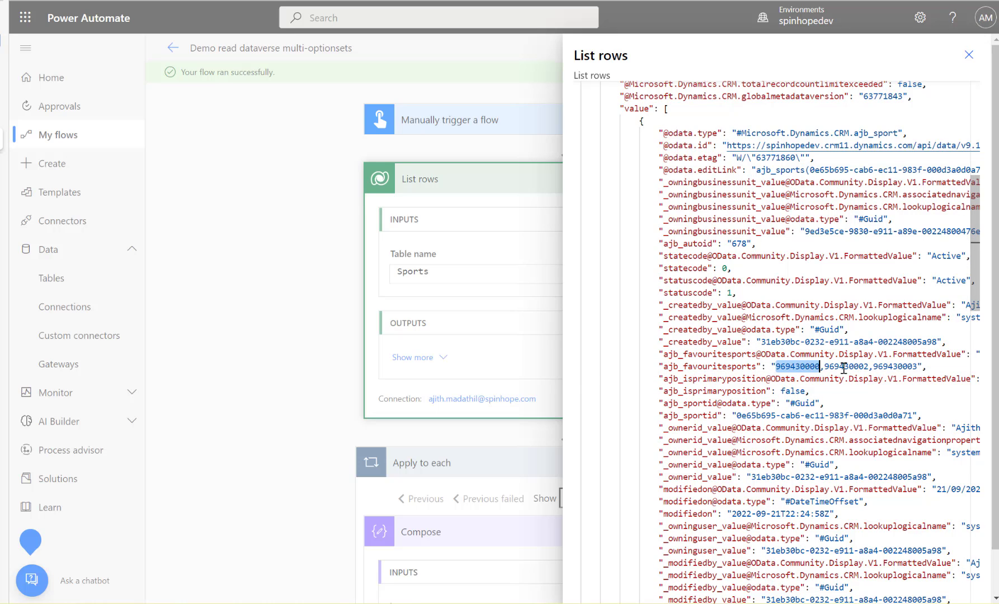
{"action": "left_click", "coordinate": [886, 367]}
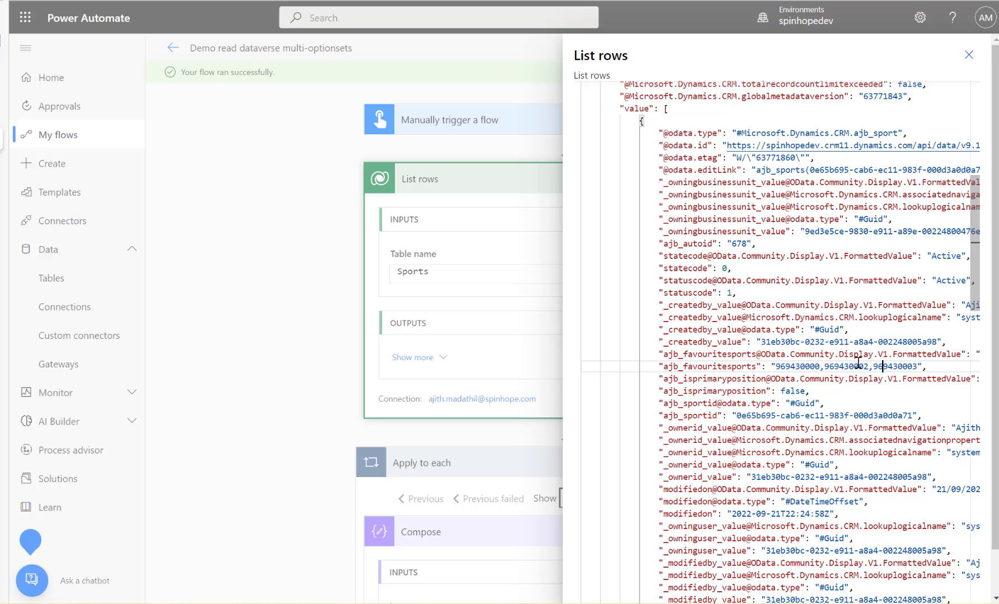
{"action": "key", "text": "ctrl+shift+Right"}
Select the ajb_favouritesports FormattedValue key holding 'Badminton; Cricket; Basketball'
{"action": "left_click_drag", "start_coordinate": [919, 353], "coordinate": [836, 360]}
{"action": "double_click", "coordinate": [835, 356]}
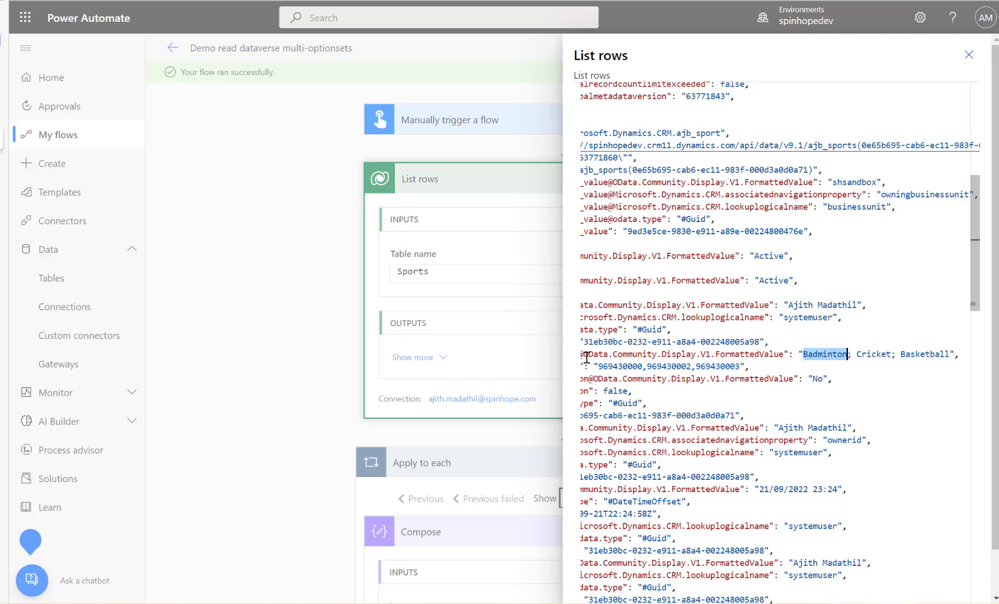
{"action": "left_click", "coordinate": [618, 354]}
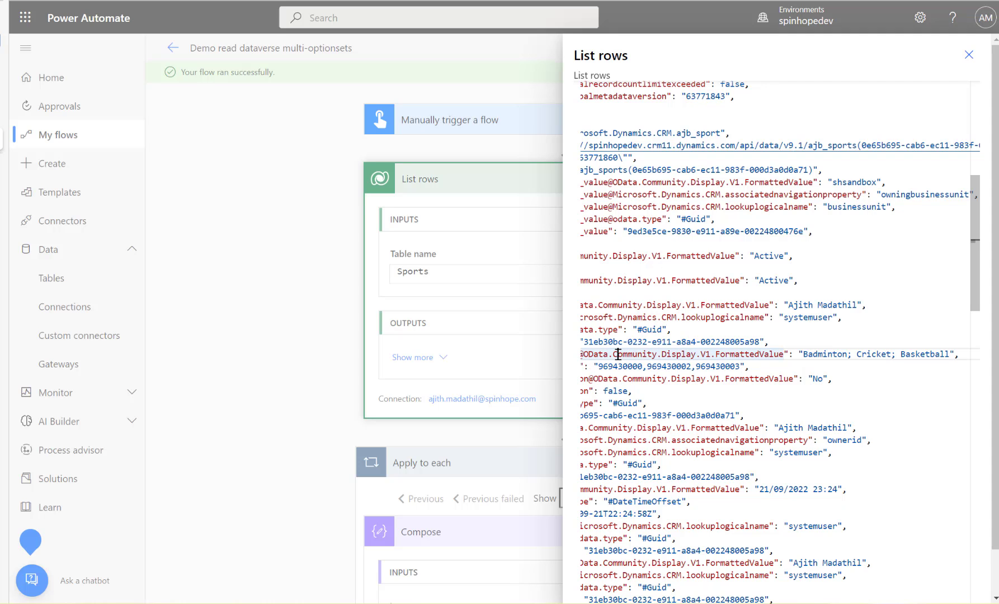
{"action": "key", "text": "Home"}
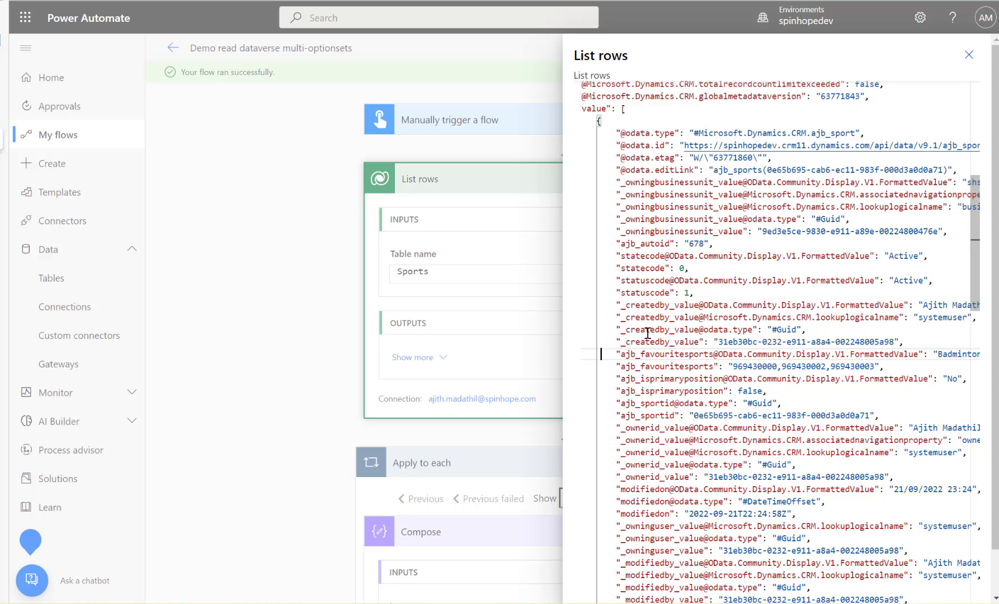
{"action": "double_click", "coordinate": [623, 357]}
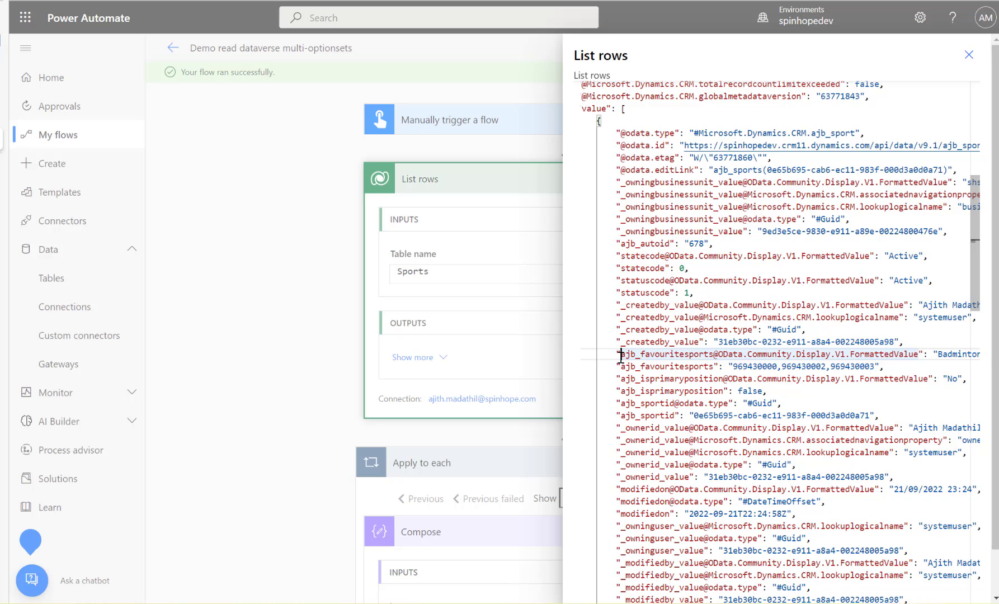
{"action": "left_click_drag", "start_coordinate": [660, 354], "coordinate": [699, 355]}
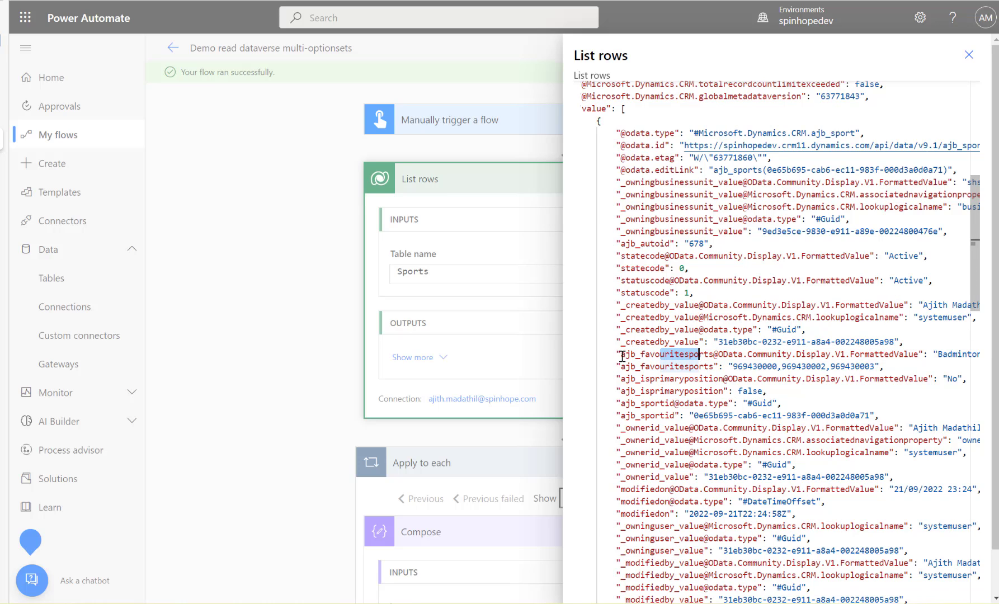
{"action": "double_click", "coordinate": [634, 356]}
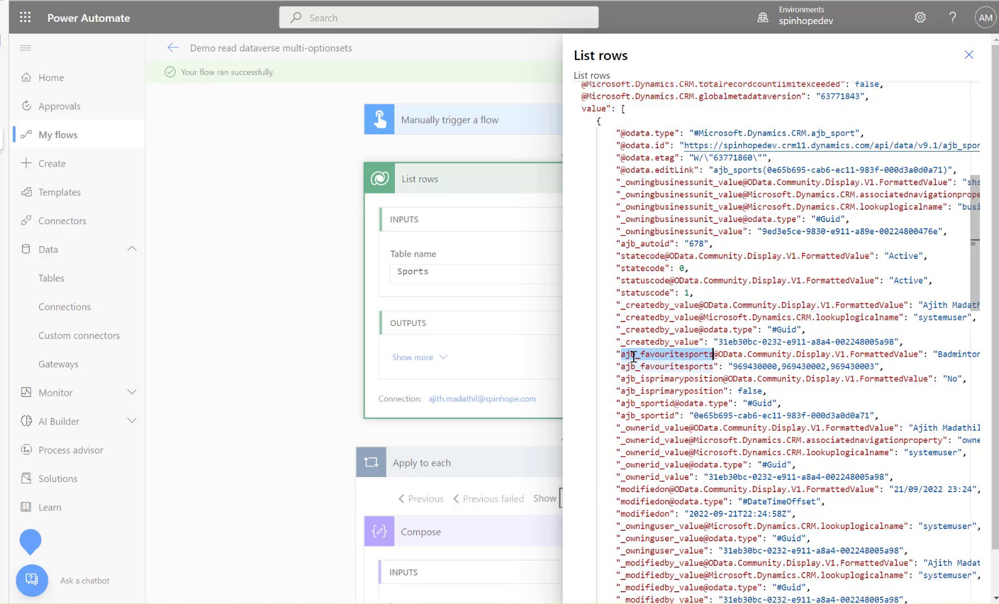
{"action": "left_click", "coordinate": [918, 355], "text": "shift"}
{"action": "key", "text": "ctrl+c"}
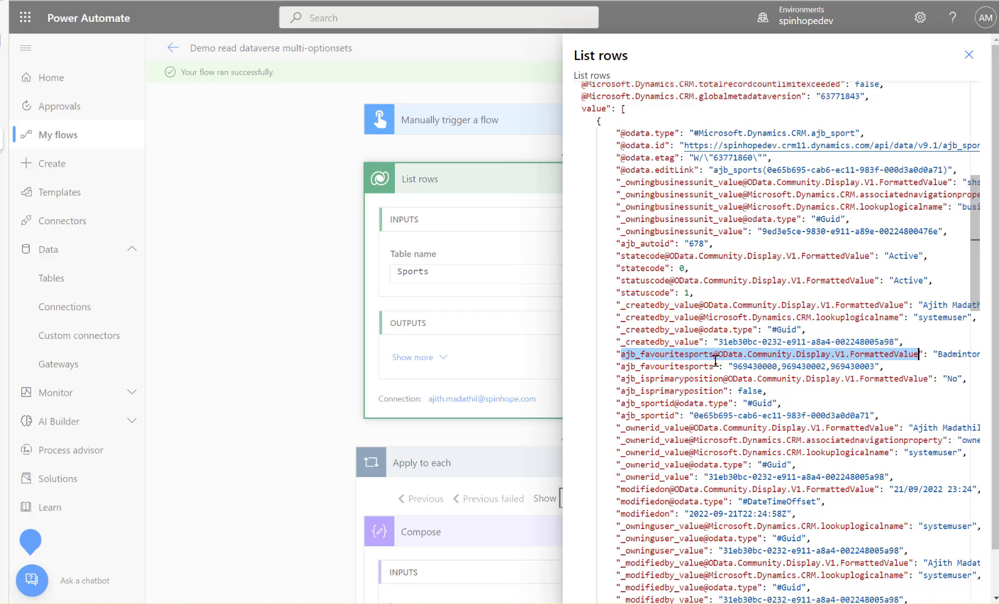
Close the raw output view and put the flow back into edit mode
{"action": "left_click", "coordinate": [969, 55]}
{"action": "scroll", "coordinate": [675, 468], "scroll_direction": "down", "scroll_amount": 3}
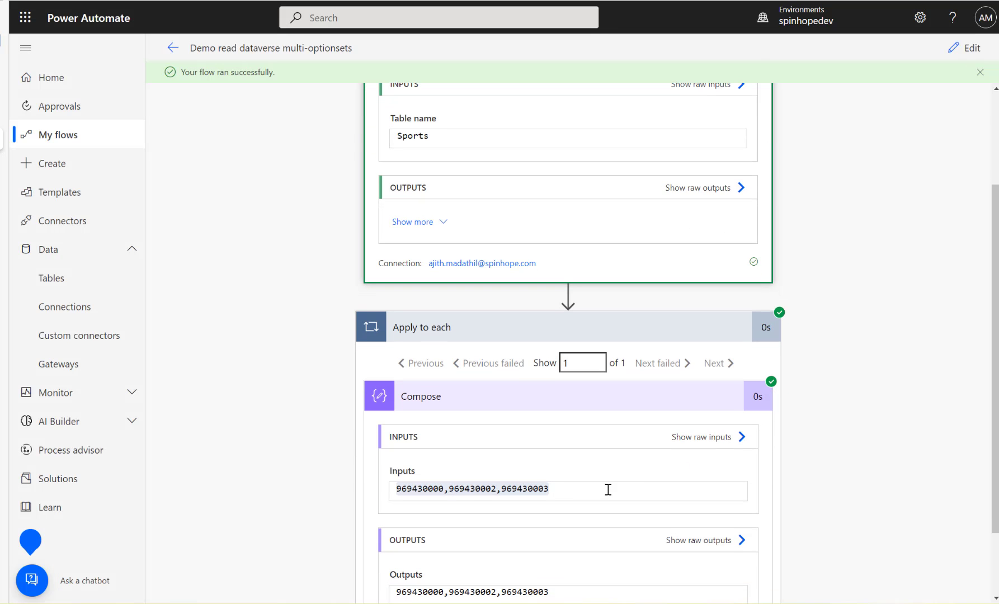
{"action": "left_click", "coordinate": [968, 48]}
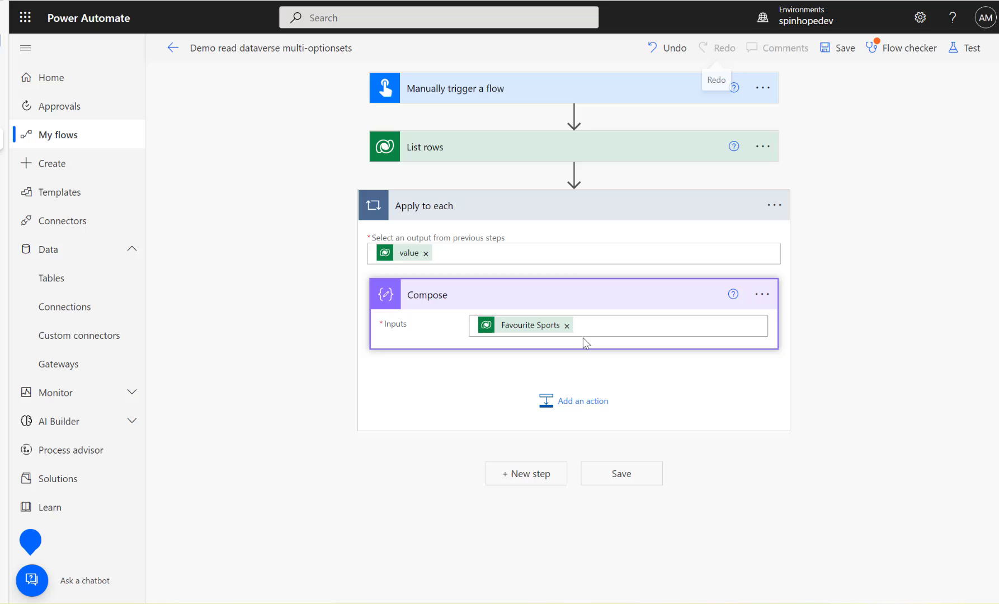
Add a Compose 2 action after Compose inside the Apply to each loop
{"action": "left_click", "coordinate": [597, 329]}
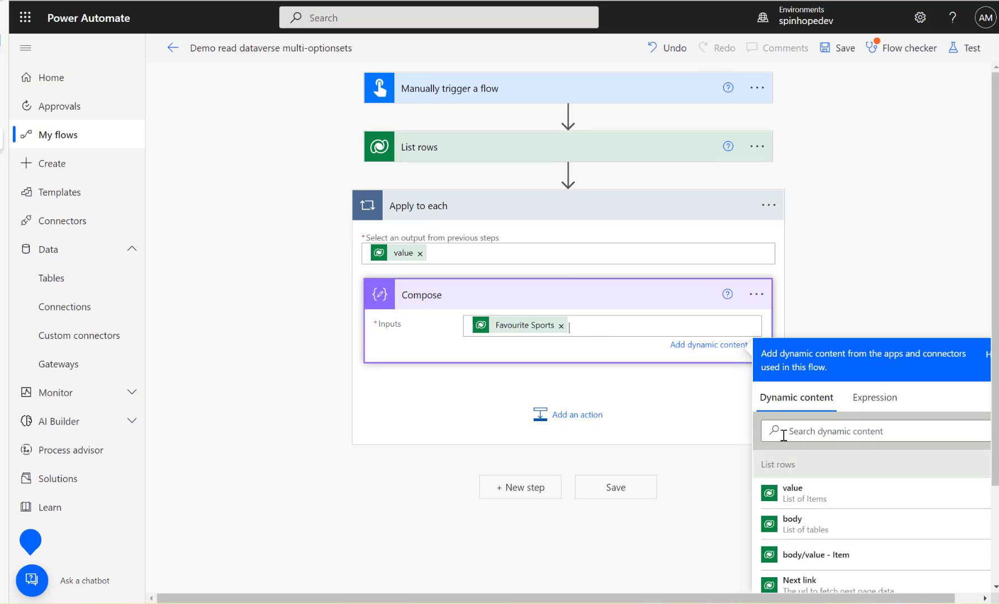
{"action": "scroll", "coordinate": [761, 432], "scroll_direction": "down", "scroll_amount": 2}
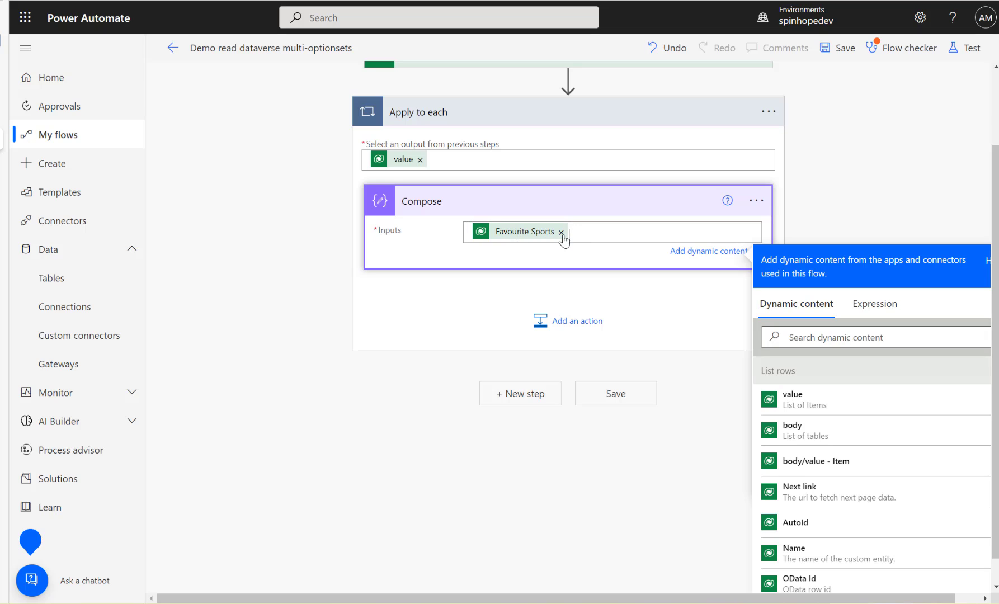
{"action": "left_click", "coordinate": [558, 323]}
{"action": "type", "text": "compose"}
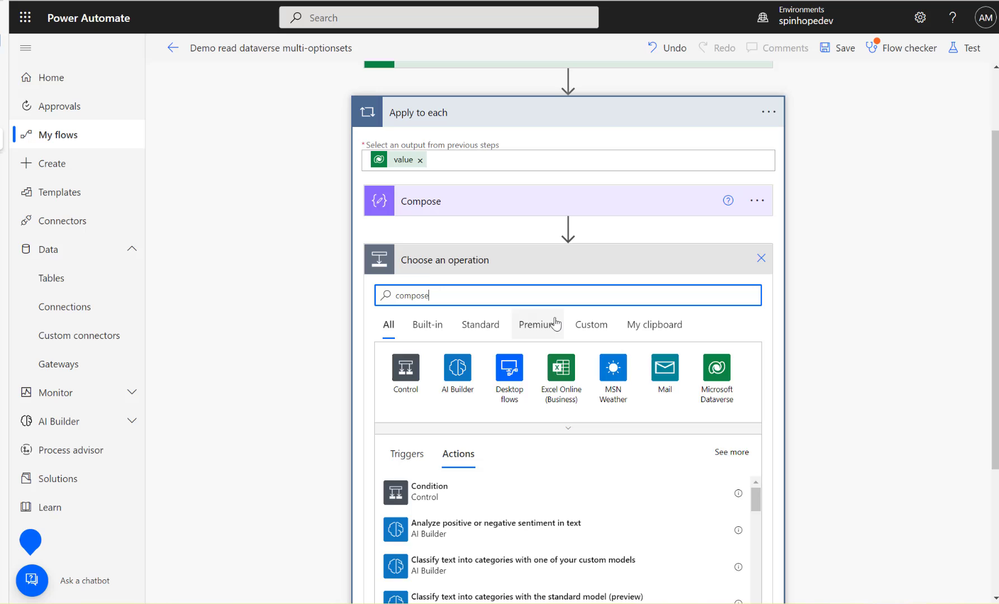
{"action": "left_click", "coordinate": [444, 496]}
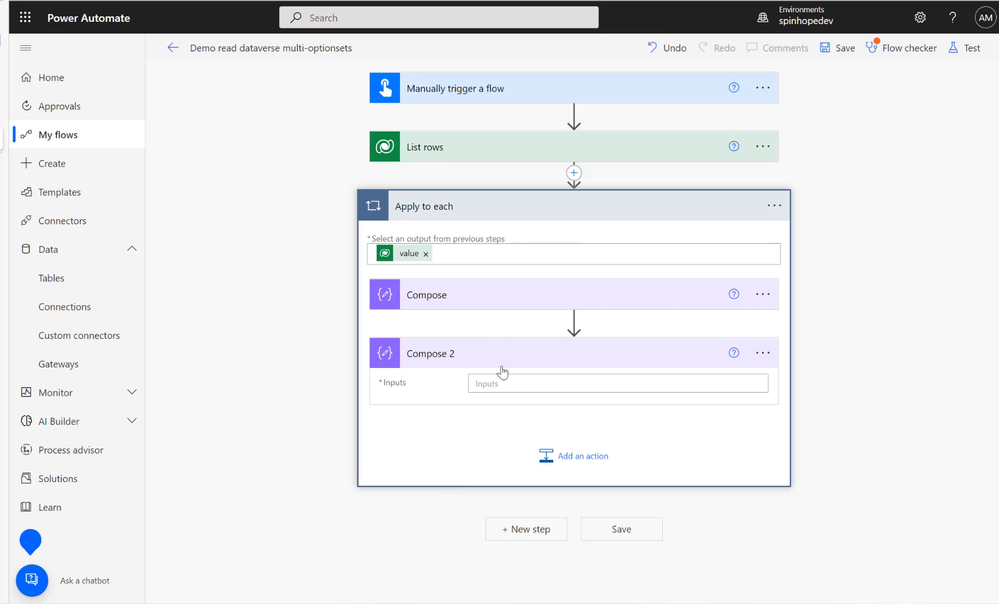
{"action": "left_click", "coordinate": [516, 384]}
{"action": "left_click", "coordinate": [513, 297]}
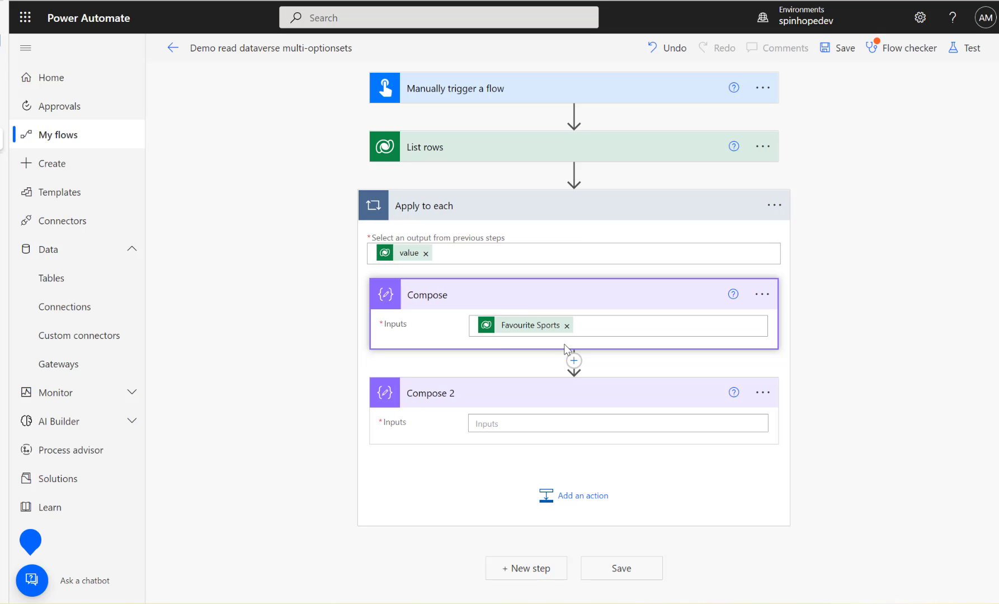
{"action": "mouse_move", "coordinate": [504, 334]}
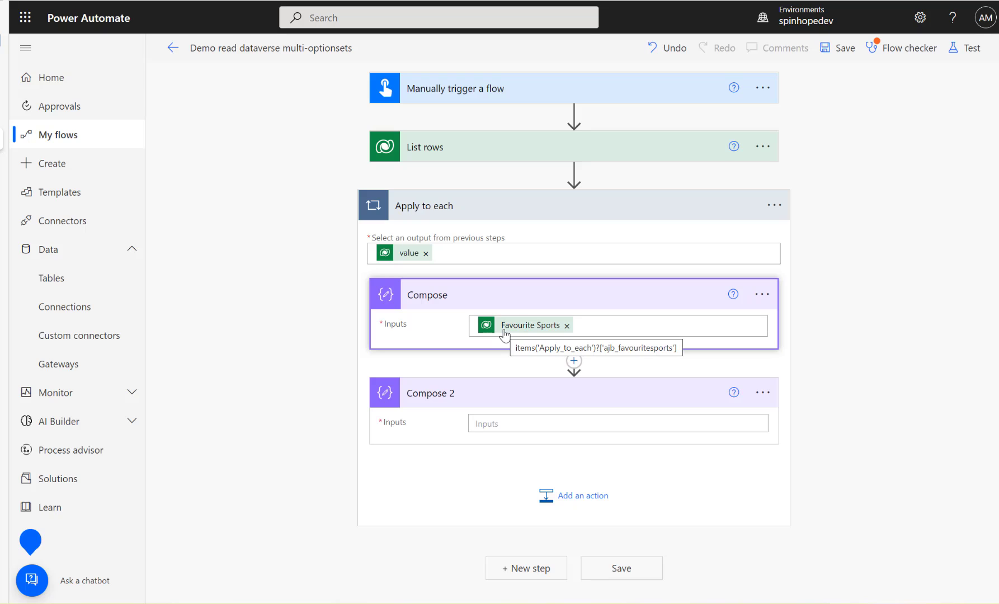
Paste the FormattedValue key into Compose 2 and the Favourite Sports expression into the expression box
{"action": "left_click", "coordinate": [540, 423]}
{"action": "key", "text": "ctrl+v"}
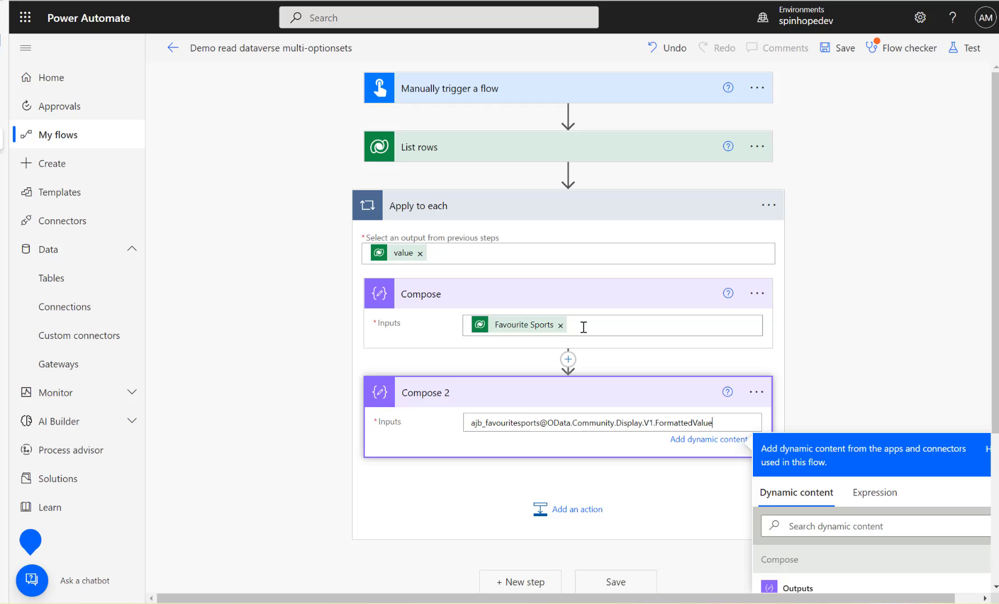
{"action": "left_click", "coordinate": [504, 324]}
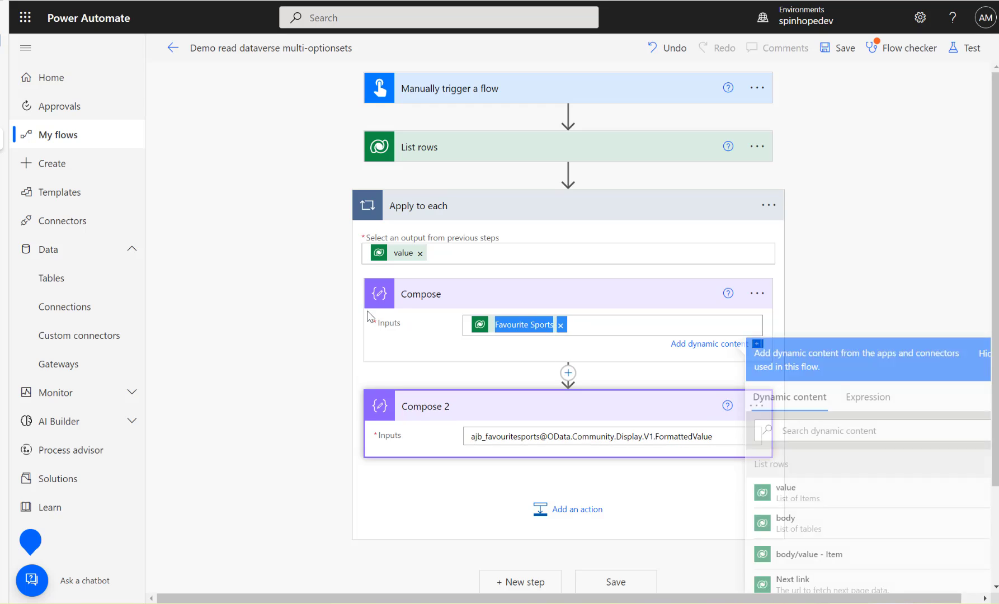
{"action": "left_click", "coordinate": [875, 400]}
{"action": "key", "text": "ctrl+v"}
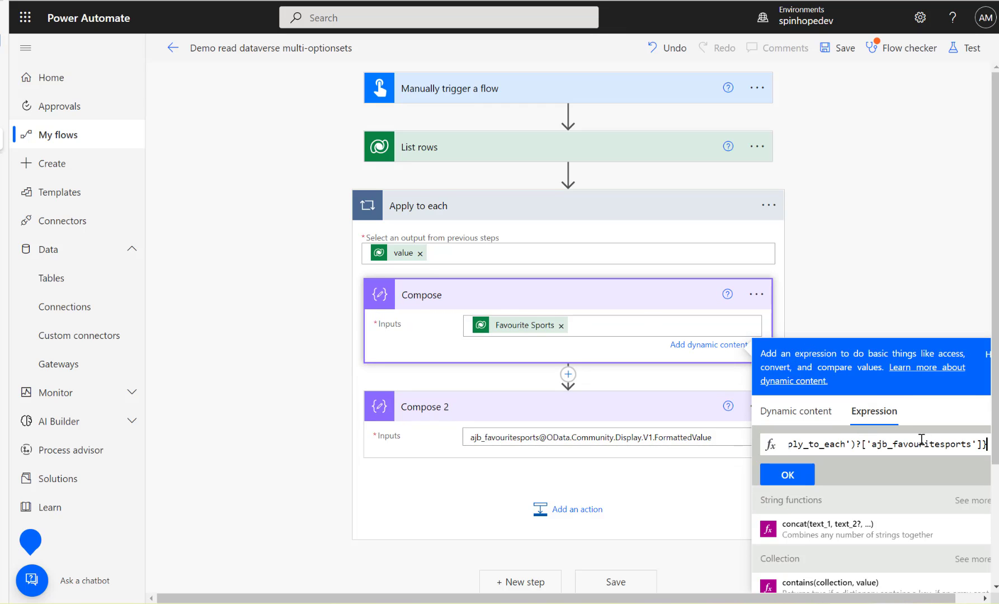
Strip the leading @{ and trailing brace from the pasted Favourite Sports expression
{"action": "key", "text": "BackSpace"}
{"action": "key", "text": "Left"}
{"action": "key", "text": "Left"}
{"action": "key", "text": "ctrl+shift+Left"}
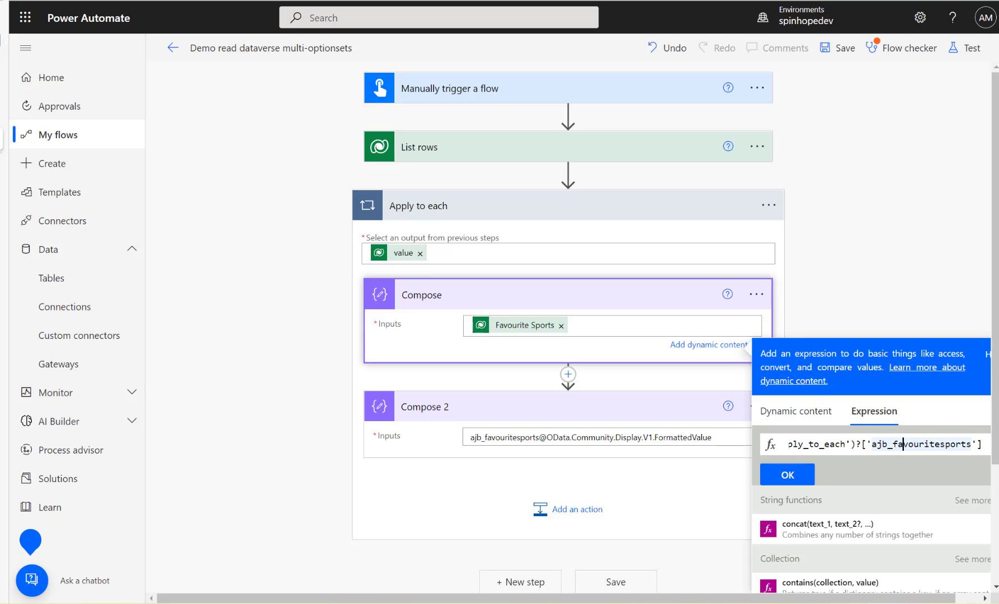
{"action": "key", "text": "ctrl+Left"}
{"action": "key", "text": "ctrl+Left"}
{"action": "key", "text": "ctrl+Left"}
{"action": "key", "text": "ctrl+Left"}
{"action": "key", "text": "ctrl+Left"}
{"action": "key", "text": "ctrl+Left"}
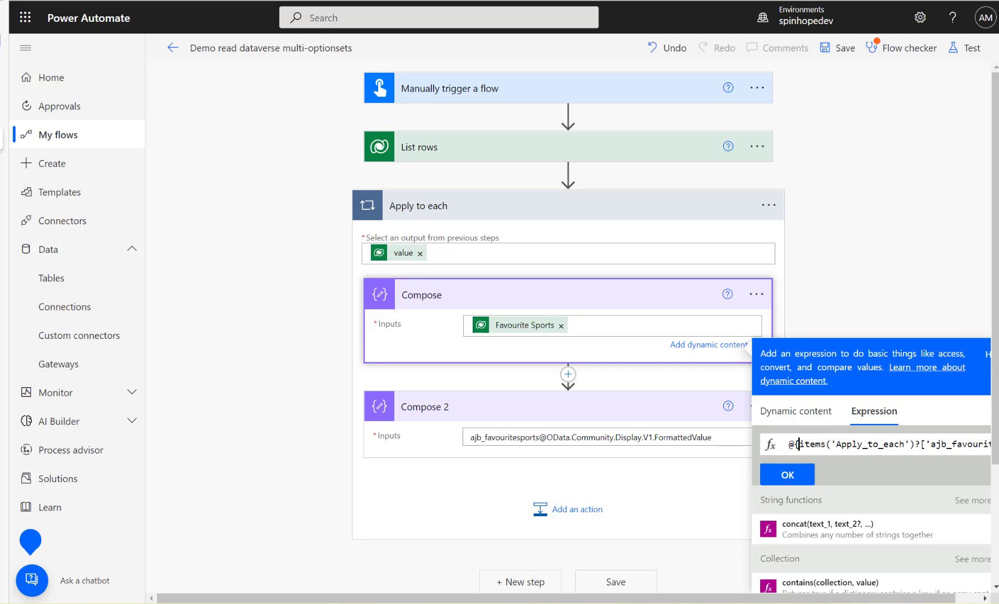
{"action": "key", "text": "BackSpace"}
{"action": "key", "text": "BackSpace"}
{"action": "key", "text": "Right"}
{"action": "key", "text": "Right"}
{"action": "key", "text": "Right"}
{"action": "key", "text": "Right"}
{"action": "key", "text": "Right"}
{"action": "key", "text": "Right"}
{"action": "key", "text": "Right"}
{"action": "key", "text": "Right"}
{"action": "key", "text": "Right"}
{"action": "key", "text": "Right"}
{"action": "key", "text": "Right"}
{"action": "key", "text": "Right"}
{"action": "key", "text": "Right"}
{"action": "key", "text": "Right"}
{"action": "key", "text": "Right"}
{"action": "key", "text": "Right"}
{"action": "key", "text": "Right"}
{"action": "key", "text": "Right"}
{"action": "key", "text": "Right"}
{"action": "key", "text": "Right"}
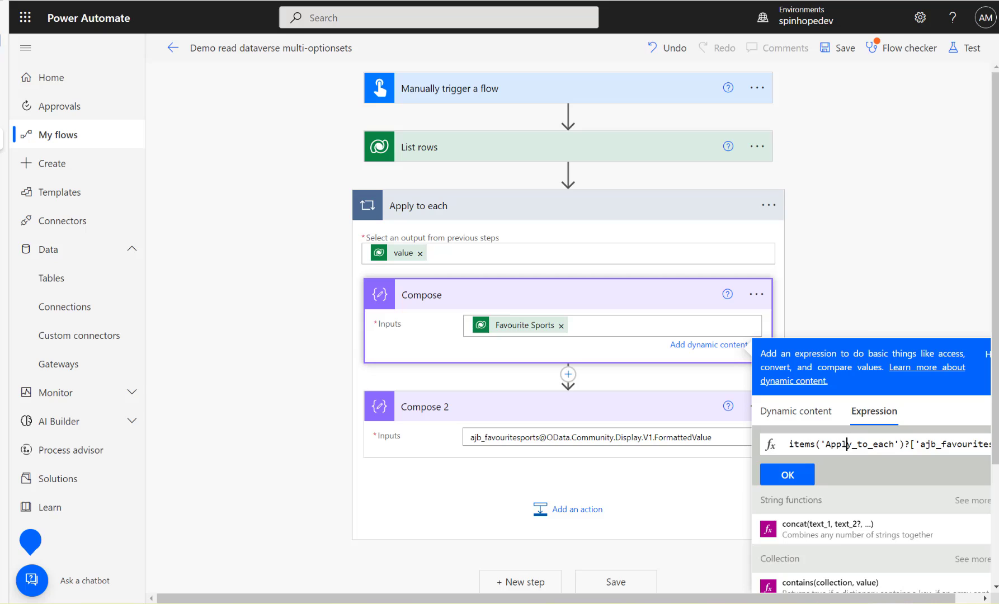
{"action": "key", "text": "Right"}
{"action": "key", "text": "Right"}
{"action": "key", "text": "Right"}
{"action": "key", "text": "Right"}
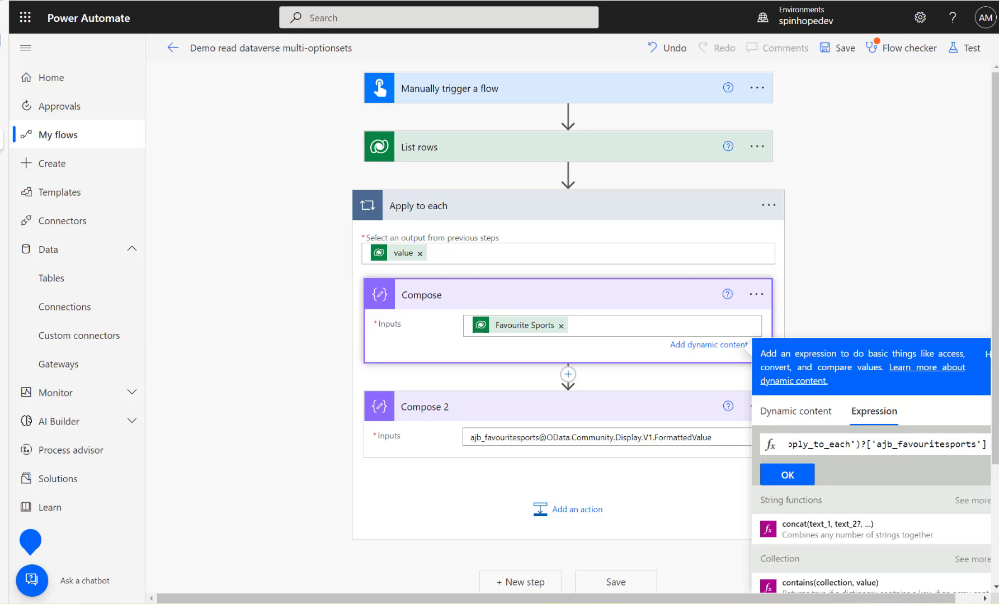
Delete the ajb_favouritesports field name and close the dynamic content panel
{"action": "left_click", "coordinate": [920, 445]}
{"action": "double_click", "coordinate": [926, 442]}
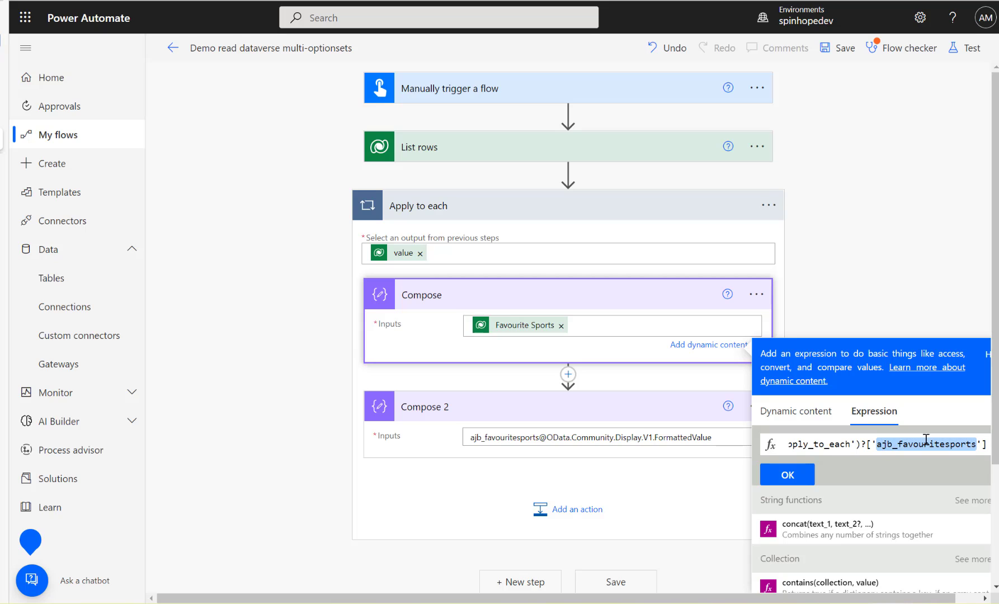
{"action": "key", "text": "BackSpace"}
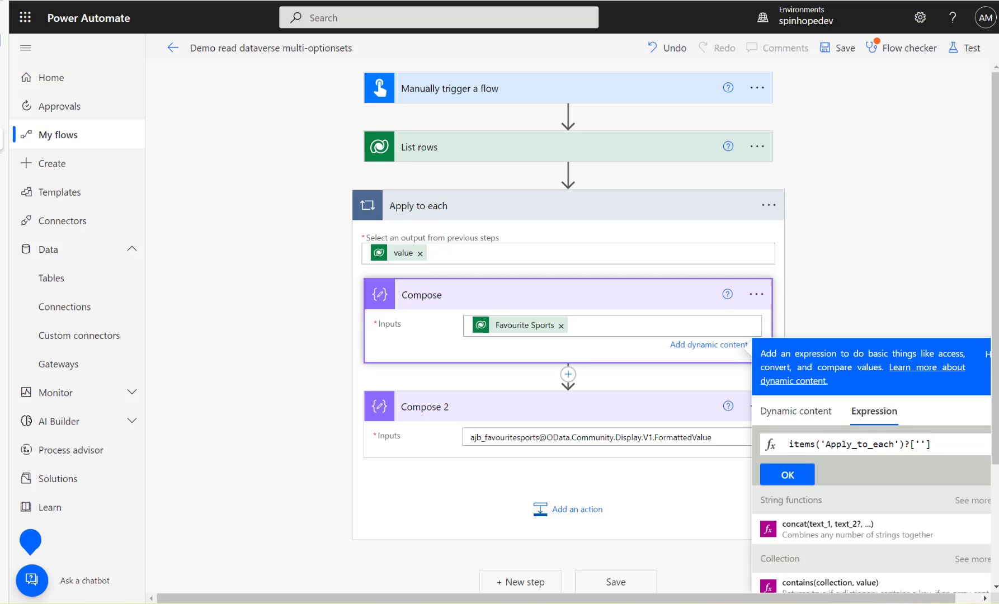
{"action": "triple_click", "coordinate": [726, 438]}
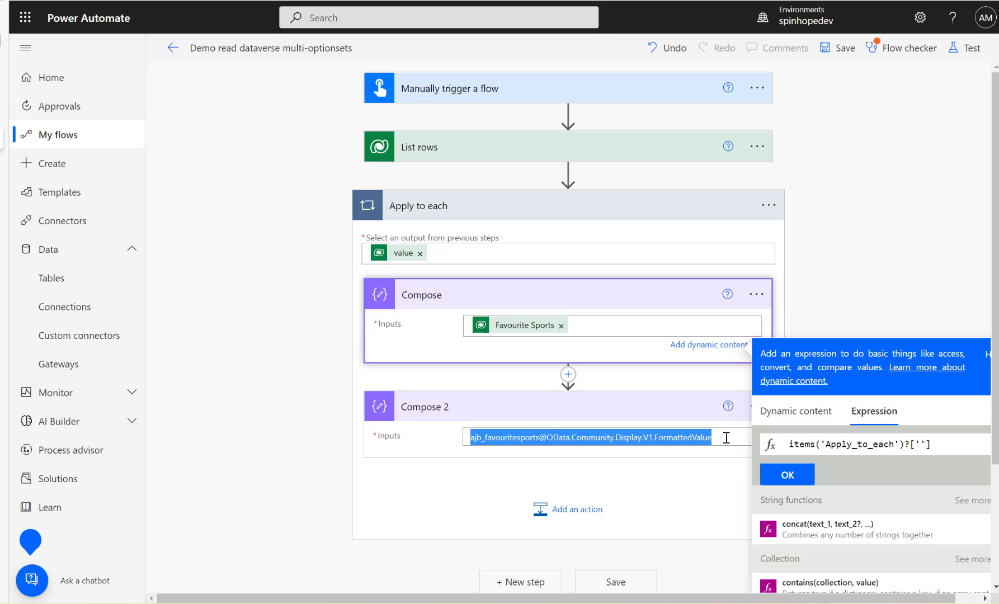
{"action": "left_click", "coordinate": [650, 441]}
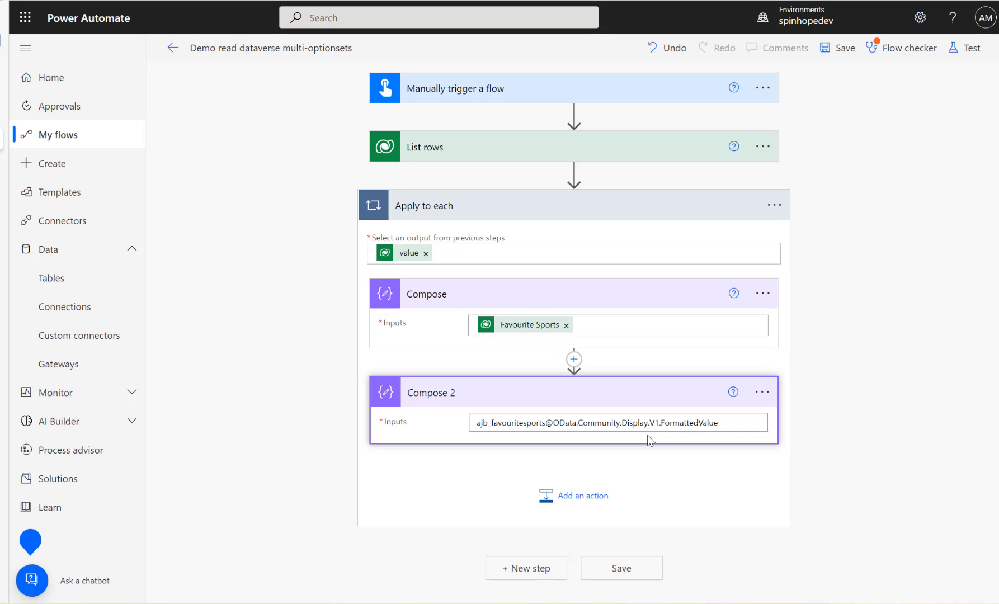
Paste the copied Favourite Sports expression into a new Notepad window
{"action": "key", "text": "super+r"}
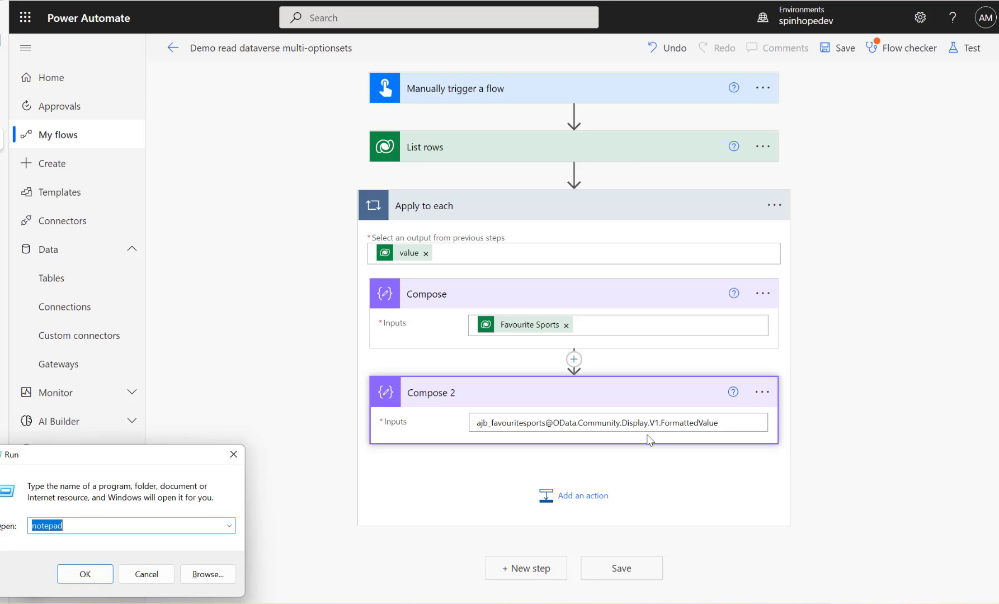
{"action": "key", "text": "Return"}
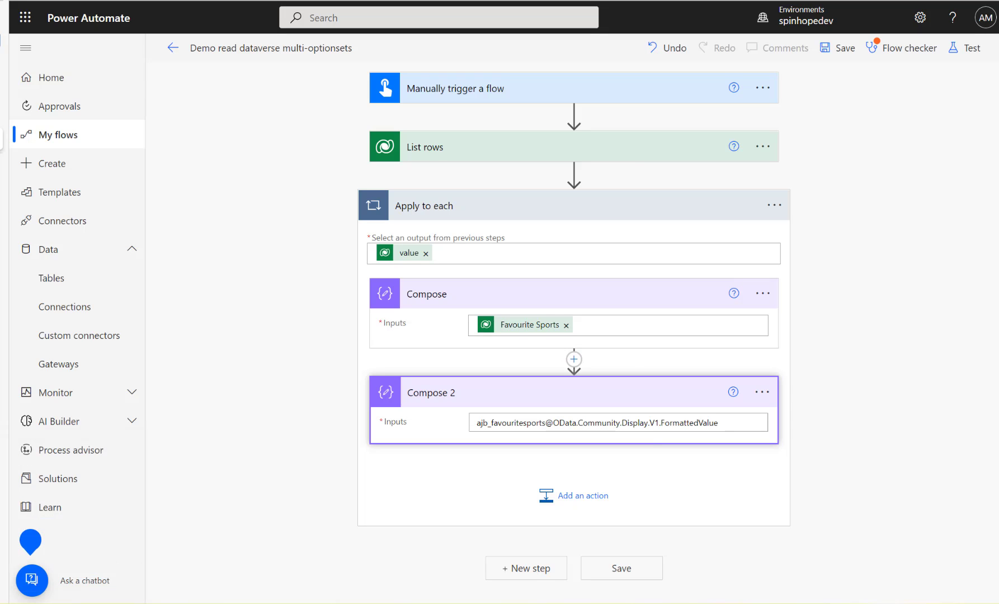
{"action": "type", "text": "@{items('Apply_to_each')?['ajb_favouritesports']}"}
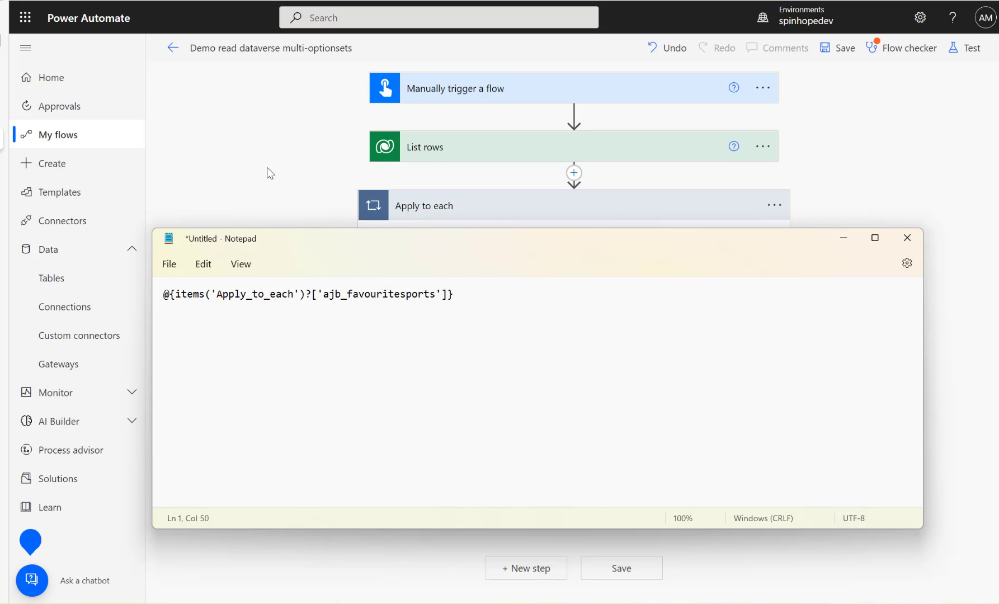
{"action": "key", "text": "Return"}
{"action": "key", "text": "Return"}
{"action": "left_click", "coordinate": [345, 170]}
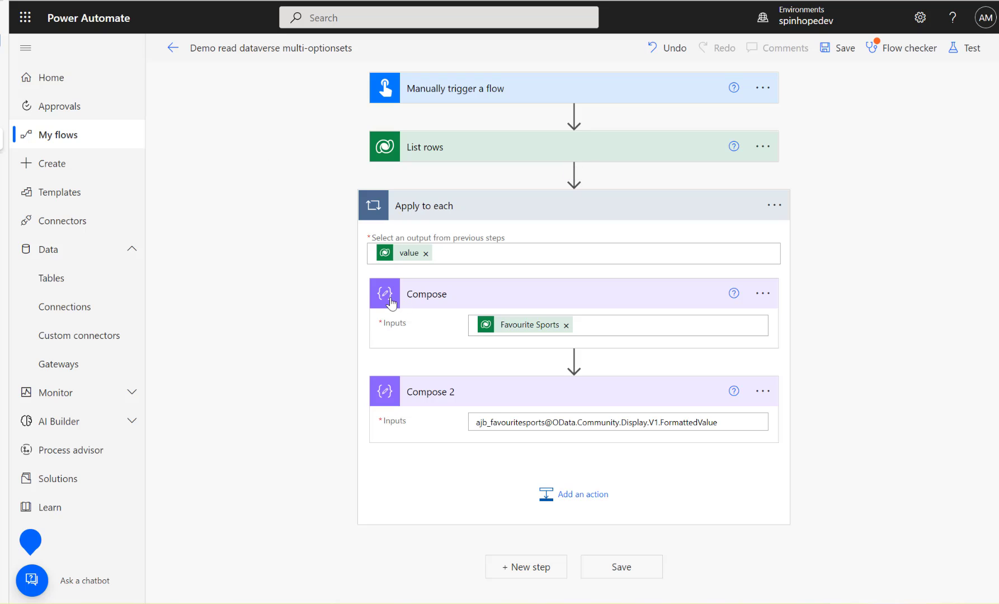
Clear the text from the Compose 2 inputs
{"action": "left_click", "coordinate": [729, 422]}
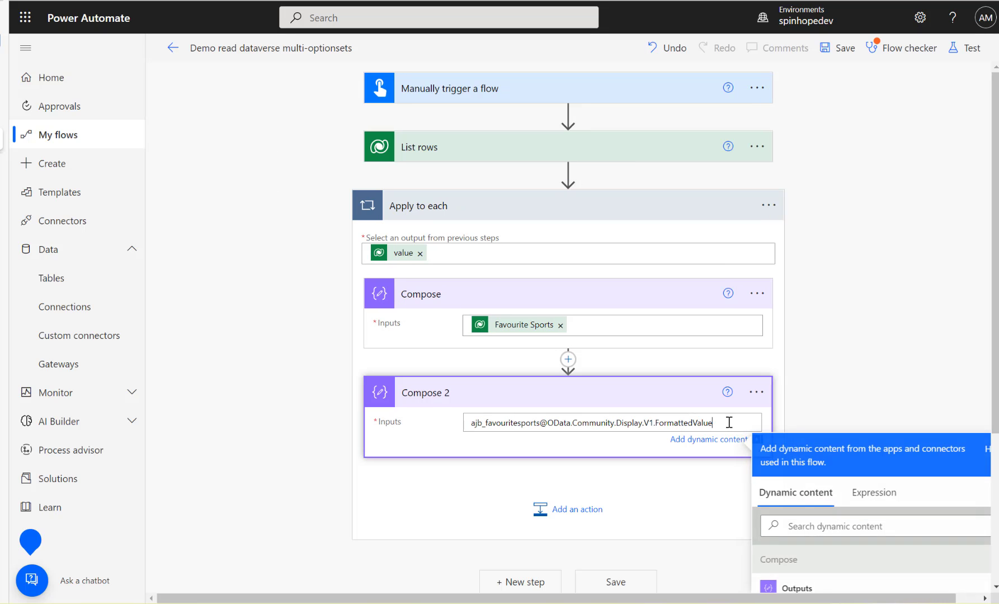
{"action": "left_click_drag", "start_coordinate": [729, 422], "coordinate": [413, 422]}
{"action": "key", "text": "ctrl+c"}
{"action": "key", "text": "BackSpace"}
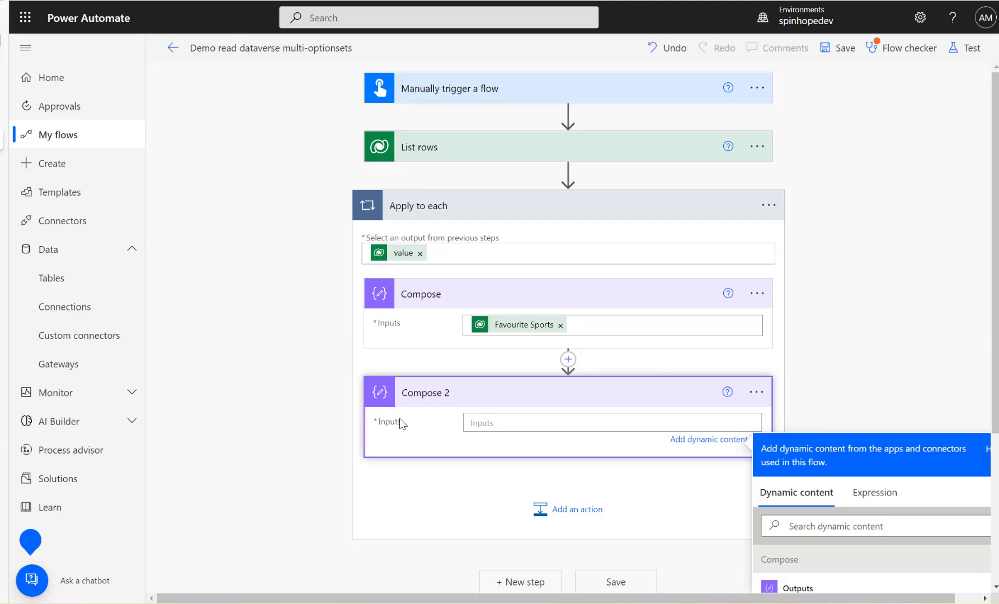
{"action": "key", "text": "alt+Tab"}
{"action": "triple_click", "coordinate": [344, 295]}
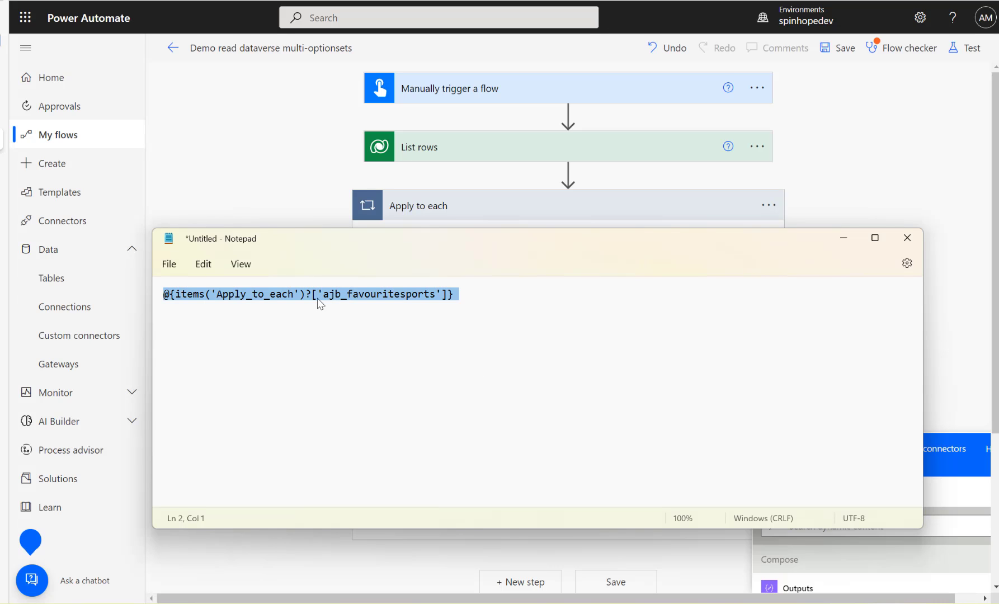
{"action": "left_click", "coordinate": [320, 303]}
{"action": "left_click_drag", "start_coordinate": [324, 295], "coordinate": [341, 295]}
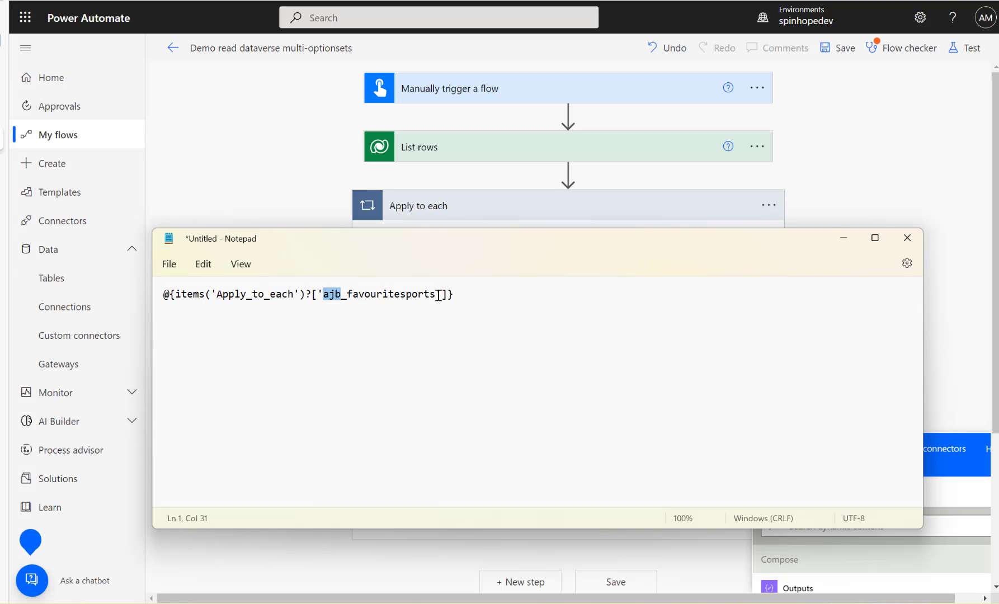
{"action": "key", "text": "shift+End"}
{"action": "key", "text": "shift+Left"}
{"action": "key", "text": "shift+Left"}
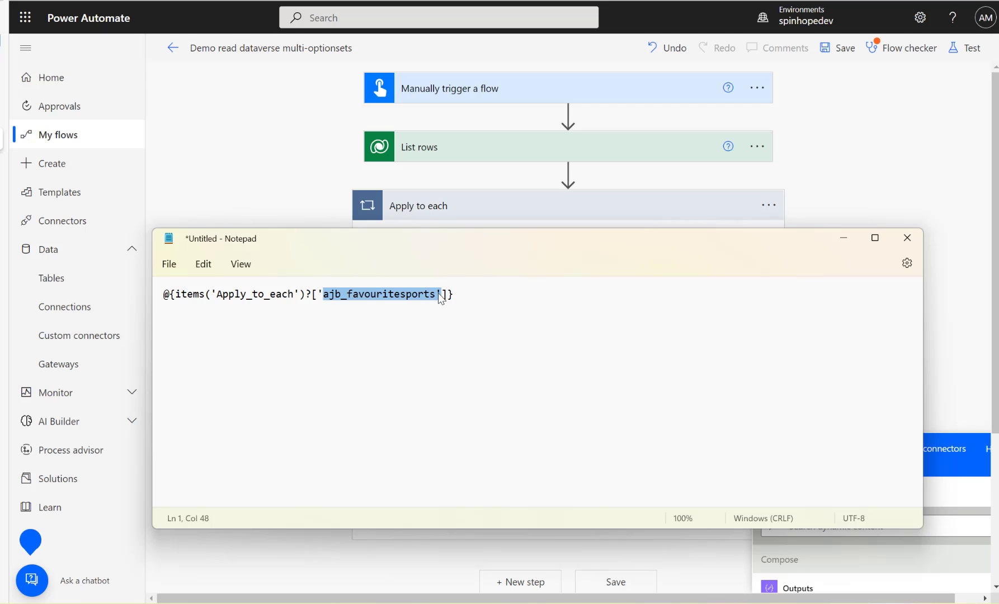
{"action": "key", "text": "BackSpace"}
{"action": "key", "text": "ctrl+v"}
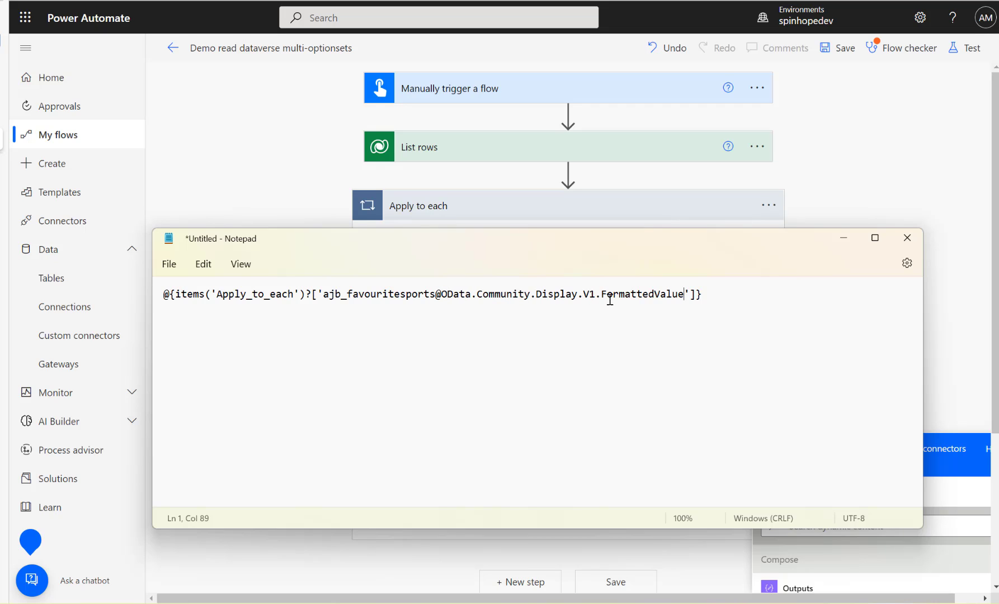
Remove the @{ and closing brace, then select the items('Apply_to_each') expression line
{"action": "left_click", "coordinate": [175, 292]}
{"action": "key", "text": "BackSpace"}
{"action": "key", "text": "BackSpace"}
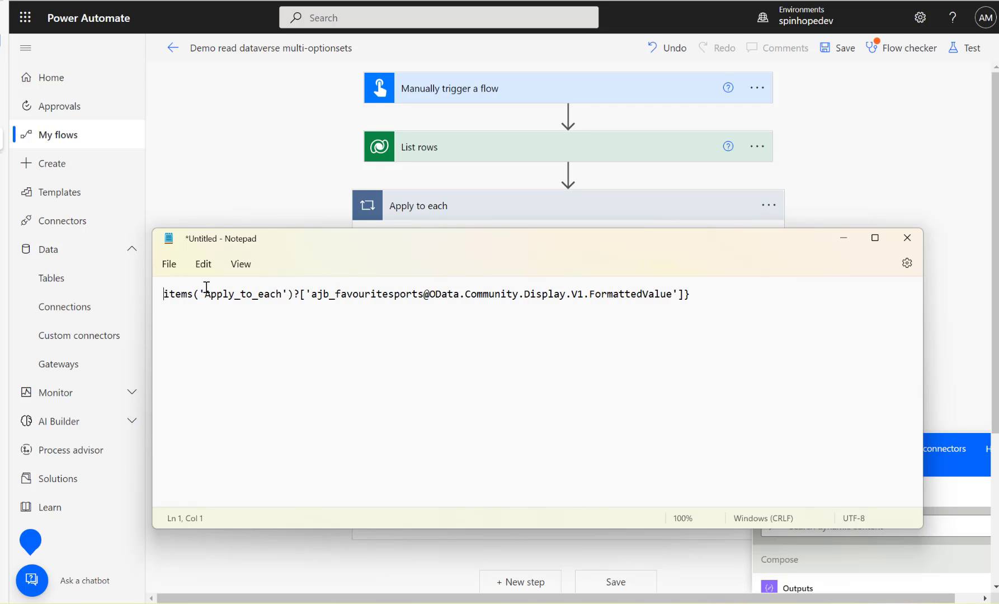
{"action": "left_click", "coordinate": [702, 294]}
{"action": "key", "text": "BackSpace"}
{"action": "left_click_drag", "start_coordinate": [674, 294], "coordinate": [171, 292]}
{"action": "key", "text": "ctrl+a"}
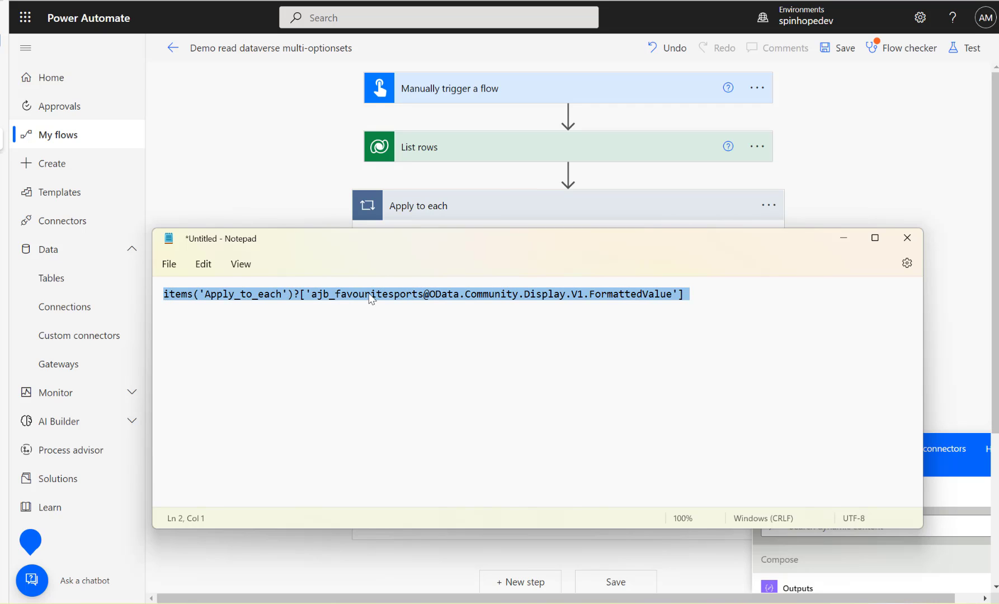
{"action": "key", "text": "shift+Left"}
{"action": "left_click", "coordinate": [325, 185]}
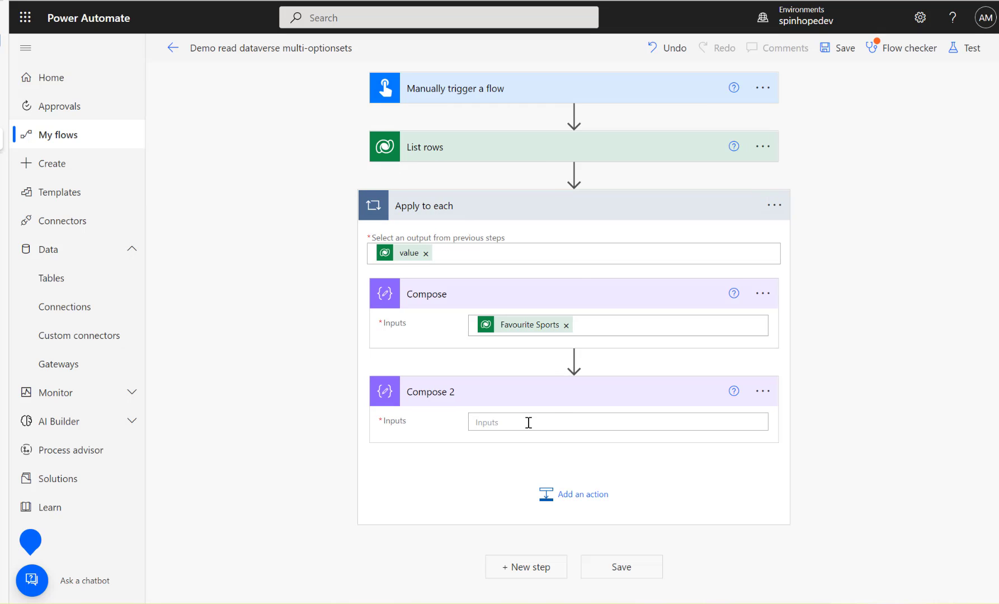
{"action": "left_click", "coordinate": [528, 423]}
{"action": "left_click", "coordinate": [873, 499]}
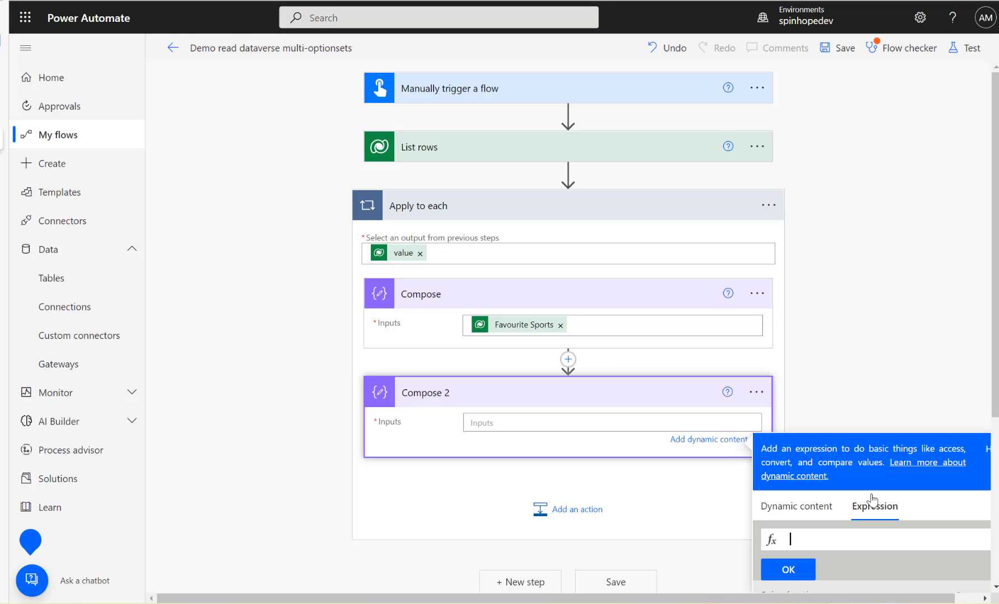
{"action": "key", "text": "ctrl+v"}
{"action": "key", "text": "Left"}
{"action": "key", "text": "Left"}
{"action": "key", "text": "Left"}
{"action": "key", "text": "Left"}
{"action": "key", "text": "Left"}
{"action": "key", "text": "Left"}
{"action": "key", "text": "Left"}
{"action": "key", "text": "Left"}
{"action": "key", "text": "Left"}
{"action": "key", "text": "Left"}
{"action": "key", "text": "Left"}
{"action": "key", "text": "Left"}
{"action": "key", "text": "Left"}
{"action": "key", "text": "Left"}
{"action": "key", "text": "Left"}
{"action": "key", "text": "Left"}
{"action": "key", "text": "Left"}
{"action": "key", "text": "Left"}
{"action": "key", "text": "Left"}
{"action": "key", "text": "Left"}
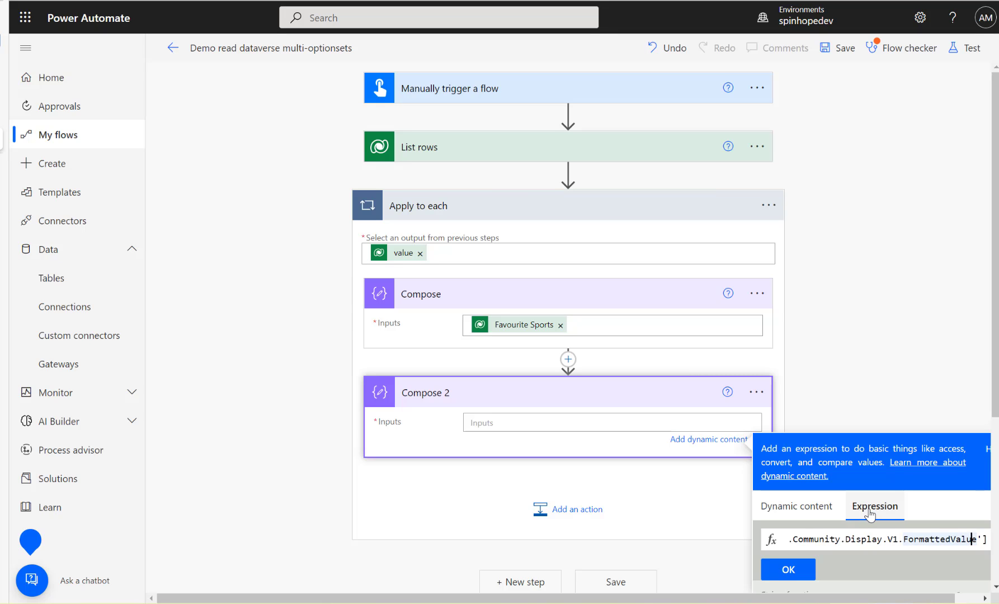
{"action": "key", "text": "Left"}
{"action": "key", "text": "Left"}
{"action": "key", "text": "Left"}
{"action": "key", "text": "Left"}
{"action": "key", "text": "Left"}
{"action": "key", "text": "Left"}
{"action": "key", "text": "Left"}
{"action": "key", "text": "Left"}
{"action": "key", "text": "Left"}
{"action": "key", "text": "Left"}
{"action": "key", "text": "Left"}
{"action": "key", "text": "Left"}
{"action": "key", "text": "Left"}
{"action": "key", "text": "Left"}
{"action": "key", "text": "Left"}
{"action": "key", "text": "Left"}
{"action": "key", "text": "Left"}
{"action": "key", "text": "Left"}
{"action": "key", "text": "Left"}
{"action": "key", "text": "Left"}
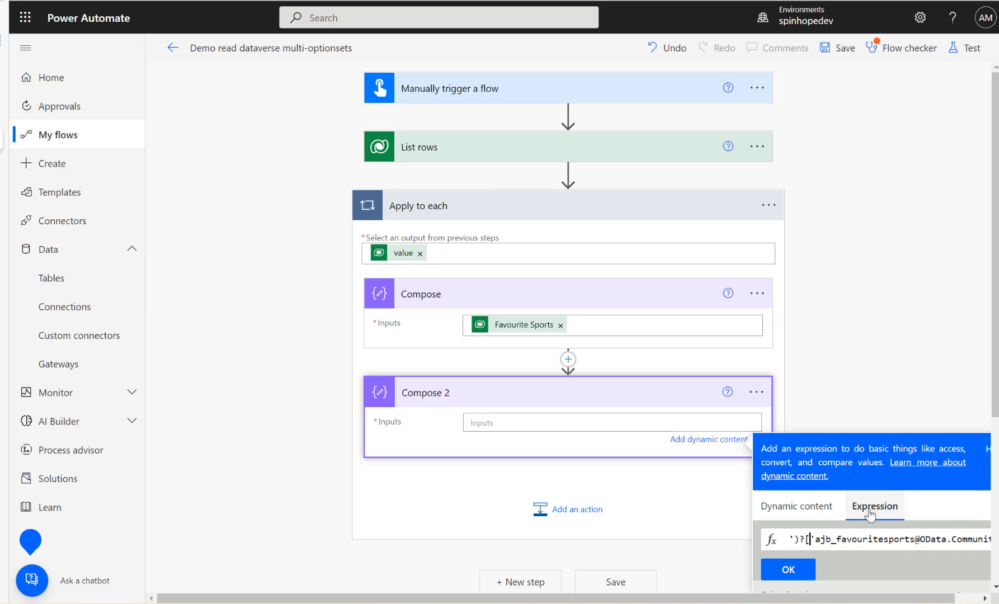
{"action": "key", "text": "Right"}
{"action": "key", "text": "Right"}
{"action": "key", "text": "Right"}
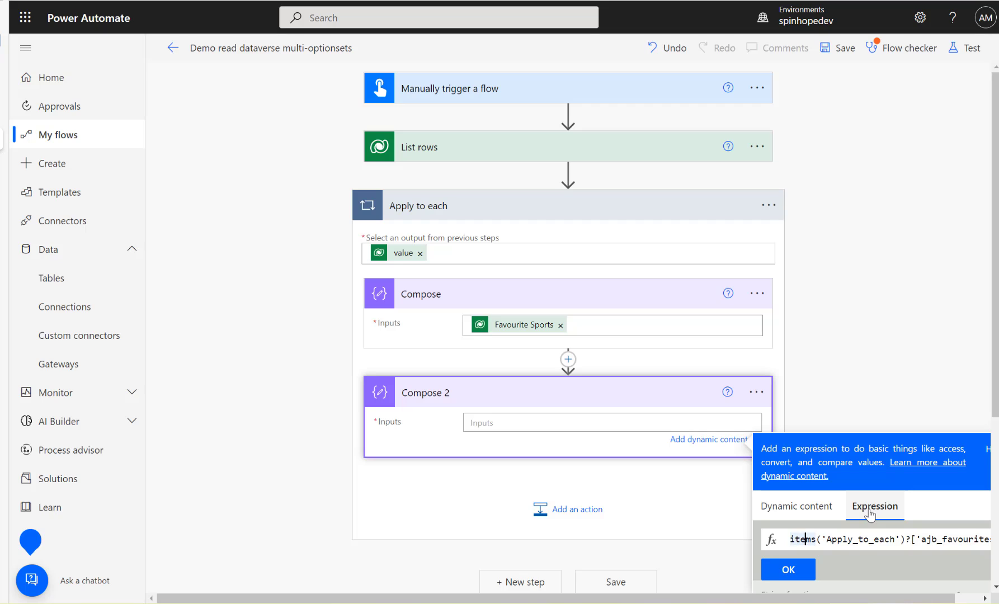
{"action": "key", "text": "Right"}
{"action": "key", "text": "Right"}
{"action": "key", "text": "Right"}
{"action": "key", "text": "Right"}
{"action": "key", "text": "Right"}
{"action": "key", "text": "Right"}
{"action": "key", "text": "Right"}
{"action": "key", "text": "Right"}
{"action": "key", "text": "Right"}
{"action": "key", "text": "Right"}
{"action": "key", "text": "Right"}
{"action": "key", "text": "Right"}
{"action": "key", "text": "Right"}
{"action": "key", "text": "Right"}
{"action": "key", "text": "Right"}
{"action": "key", "text": "Right"}
{"action": "key", "text": "Right"}
{"action": "key", "text": "Right"}
{"action": "key", "text": "Right"}
{"action": "key", "text": "Right"}
{"action": "key", "text": "Right"}
{"action": "key", "text": "Right"}
{"action": "key", "text": "Right"}
{"action": "key", "text": "Right"}
{"action": "key", "text": "Right"}
{"action": "key", "text": "Right"}
{"action": "key", "text": "Right"}
{"action": "key", "text": "Right"}
{"action": "key", "text": "Right"}
{"action": "key", "text": "Right"}
{"action": "key", "text": "Right"}
{"action": "key", "text": "Right"}
{"action": "key", "text": "Right"}
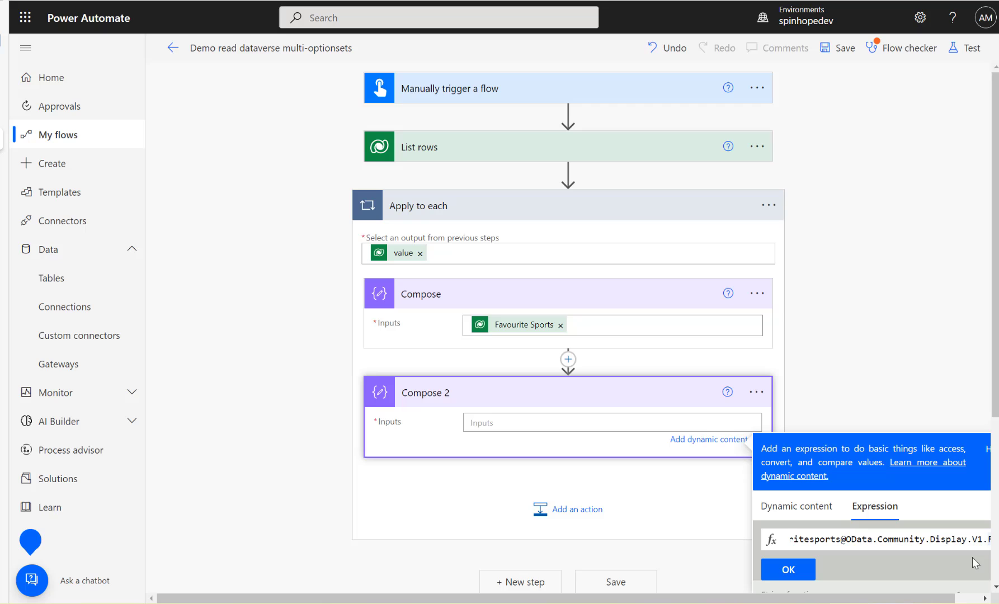
{"action": "left_click", "coordinate": [809, 569]}
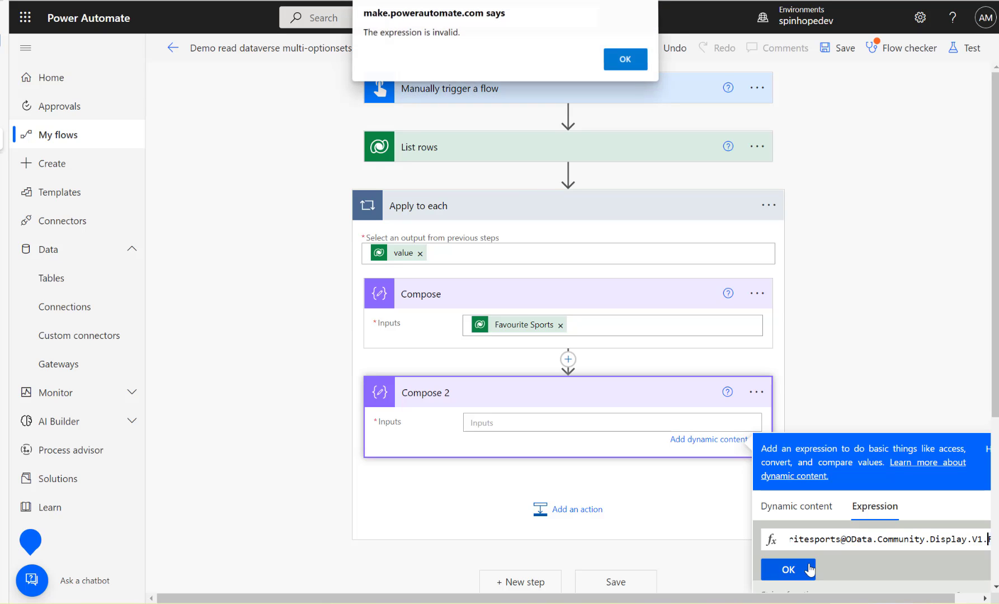
{"action": "left_click", "coordinate": [618, 62]}
{"action": "left_click", "coordinate": [781, 569]}
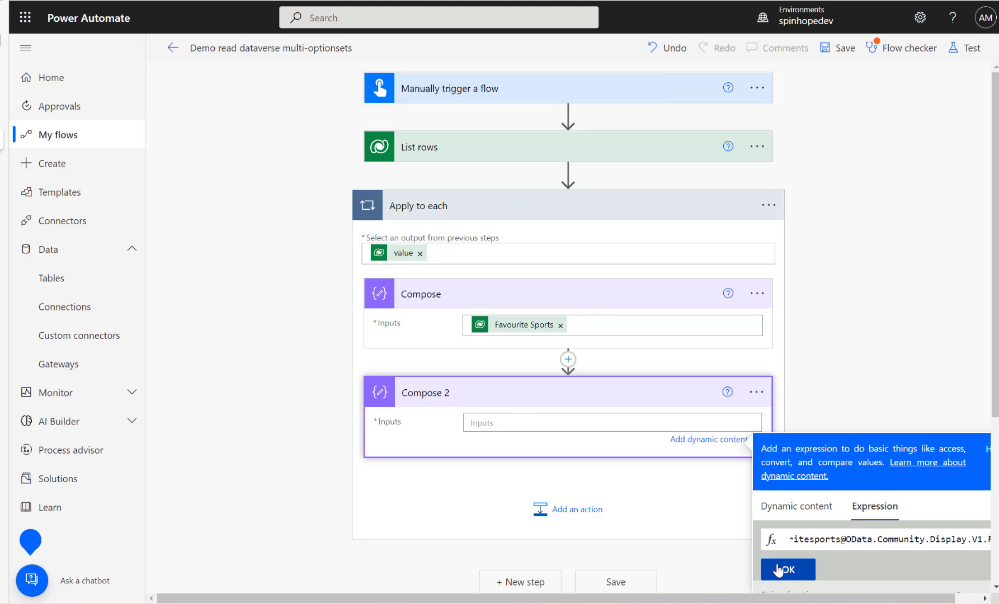
Save and test the flow with a manual trigger, running it through to completion
{"action": "left_click", "coordinate": [949, 47]}
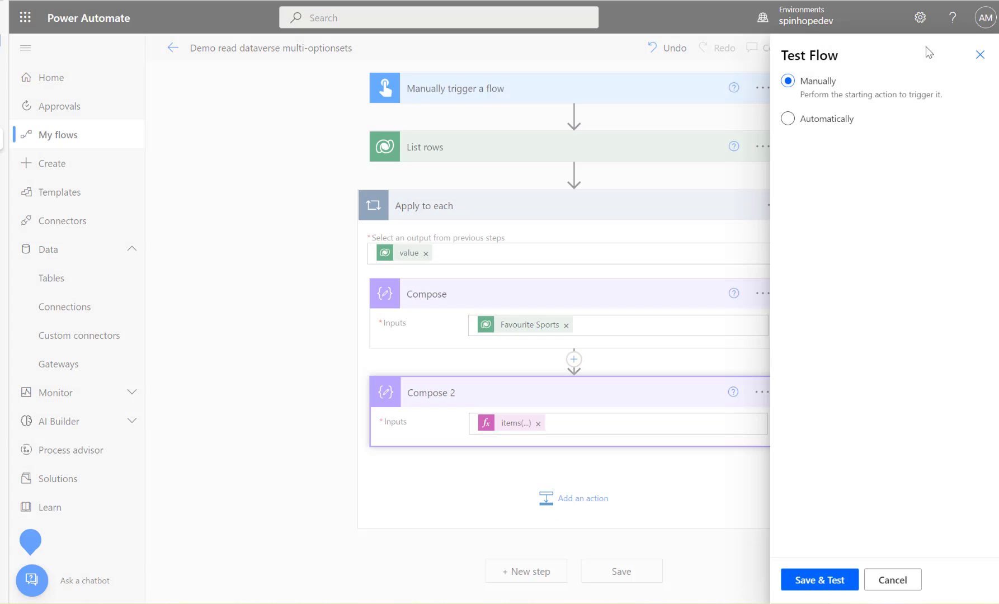
{"action": "left_click", "coordinate": [816, 582]}
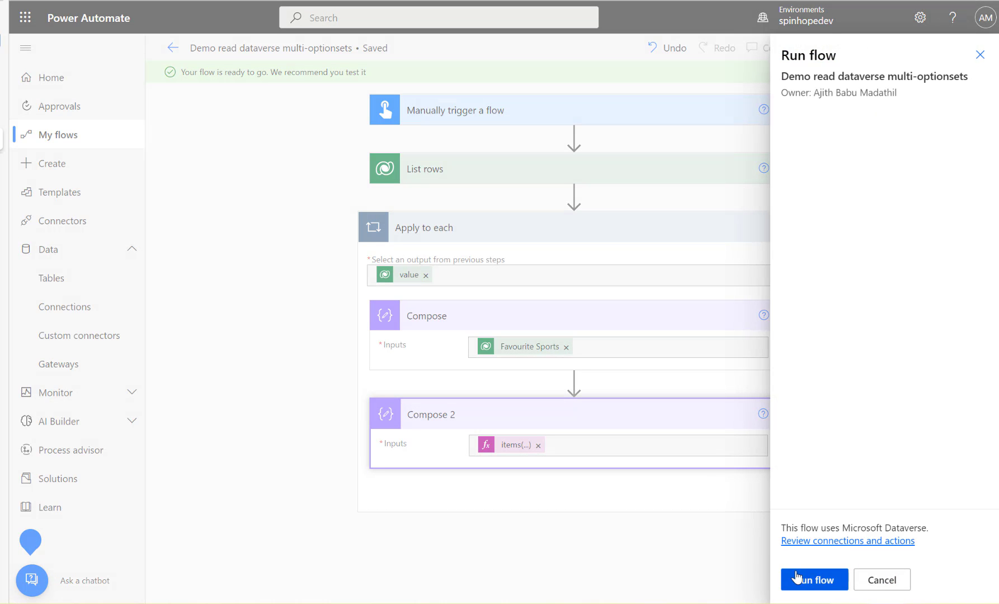
{"action": "left_click", "coordinate": [804, 581]}
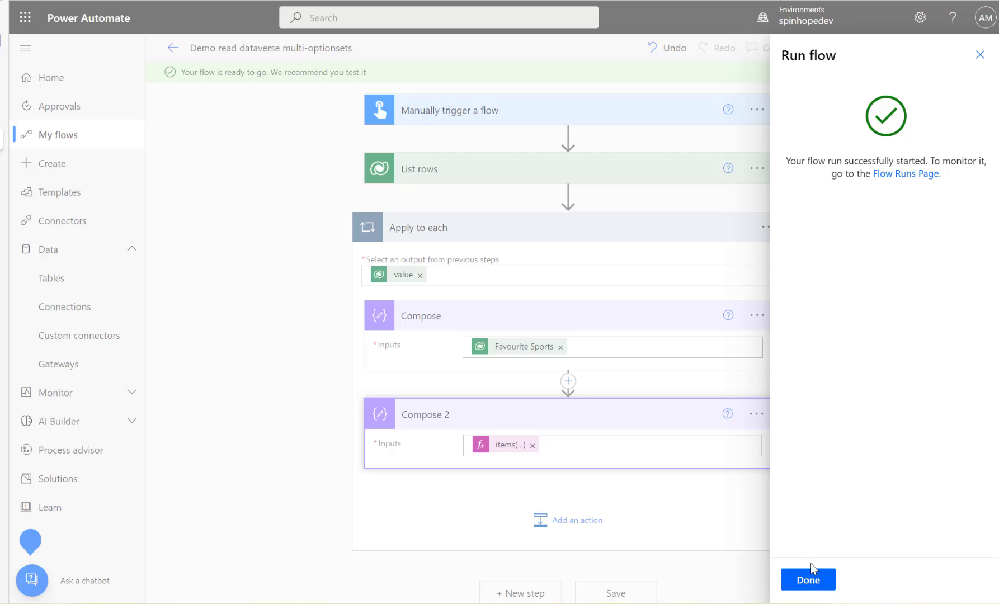
{"action": "left_click", "coordinate": [807, 582]}
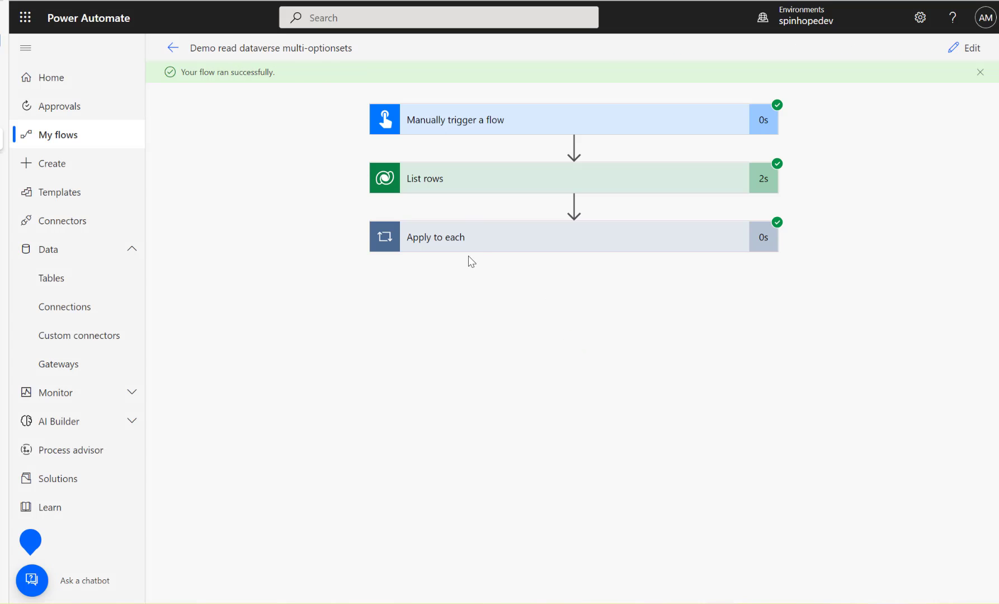
Expand Apply to each and show the inputs and outputs of Compose 2 and Compose
{"action": "left_click", "coordinate": [470, 247]}
{"action": "left_click", "coordinate": [490, 366]}
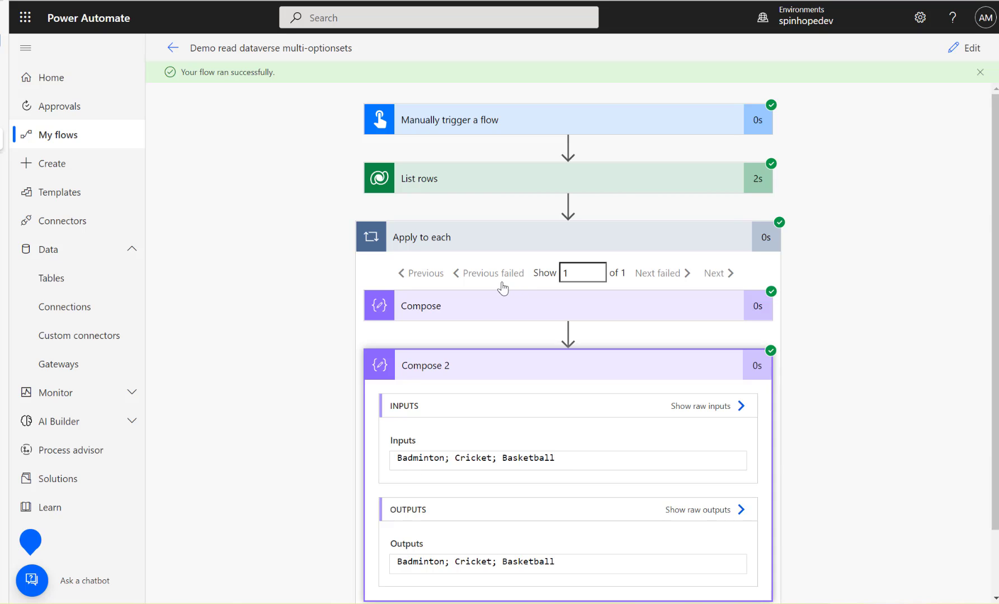
{"action": "left_click", "coordinate": [480, 312]}
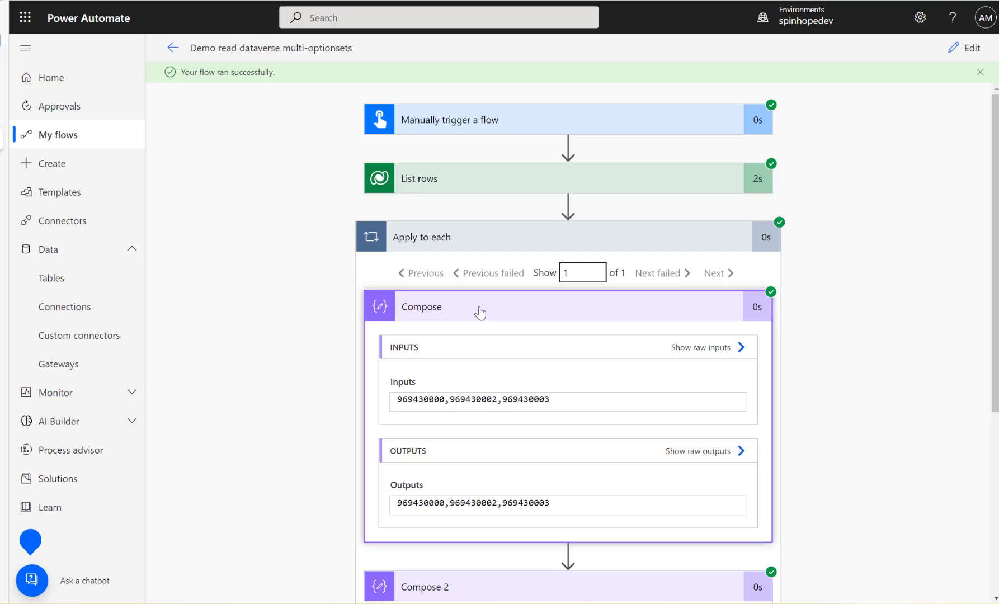
Select the Compose input value 969430000,969430002,969430003 to compare with Compose 2's labels
{"action": "left_click", "coordinate": [581, 402]}
{"action": "double_click", "coordinate": [581, 402]}
{"action": "double_click", "coordinate": [576, 402]}
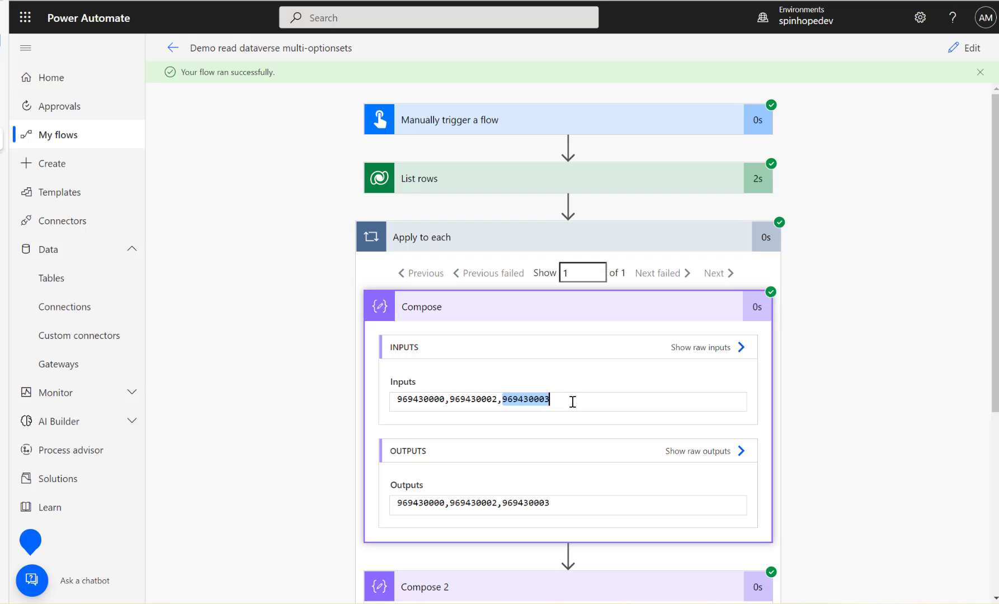
{"action": "double_click", "coordinate": [571, 402]}
{"action": "left_click_drag", "start_coordinate": [567, 401], "coordinate": [390, 407]}
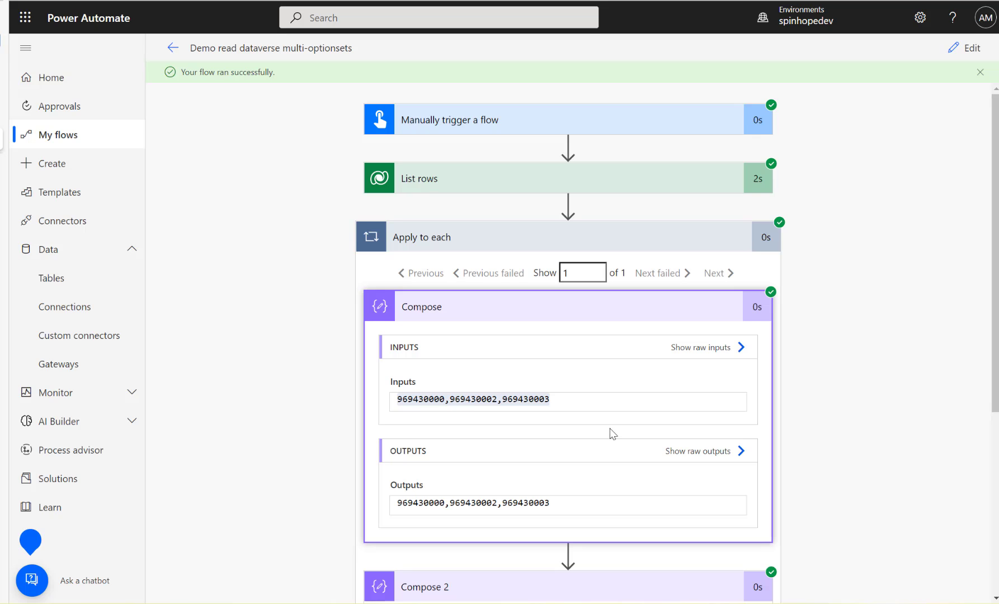
{"action": "scroll", "coordinate": [612, 433], "scroll_direction": "down", "scroll_amount": 4}
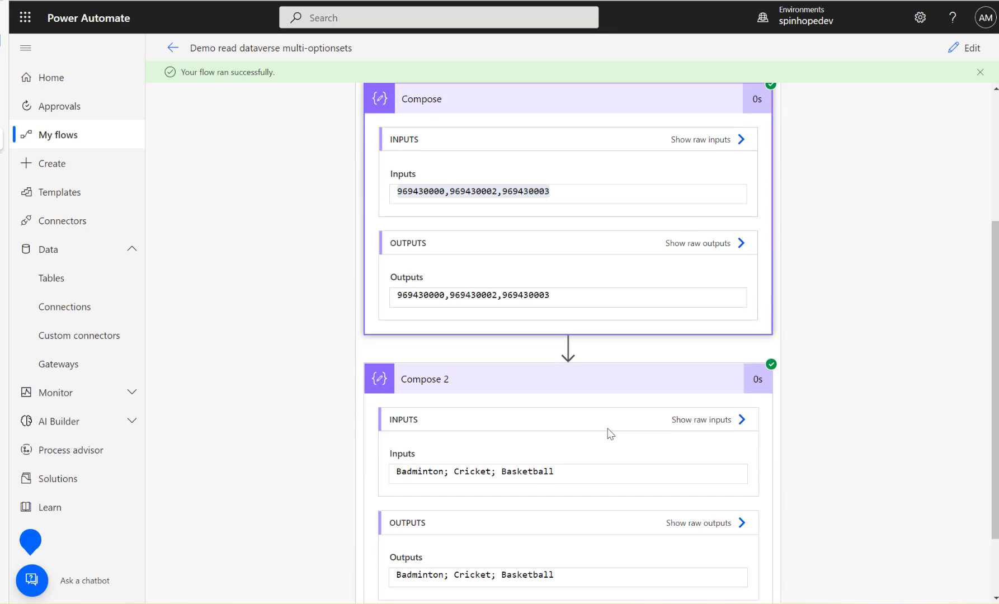
Return to the editor for the Demo read dataverse multi-optionsets flow
{"action": "left_click", "coordinate": [971, 50]}
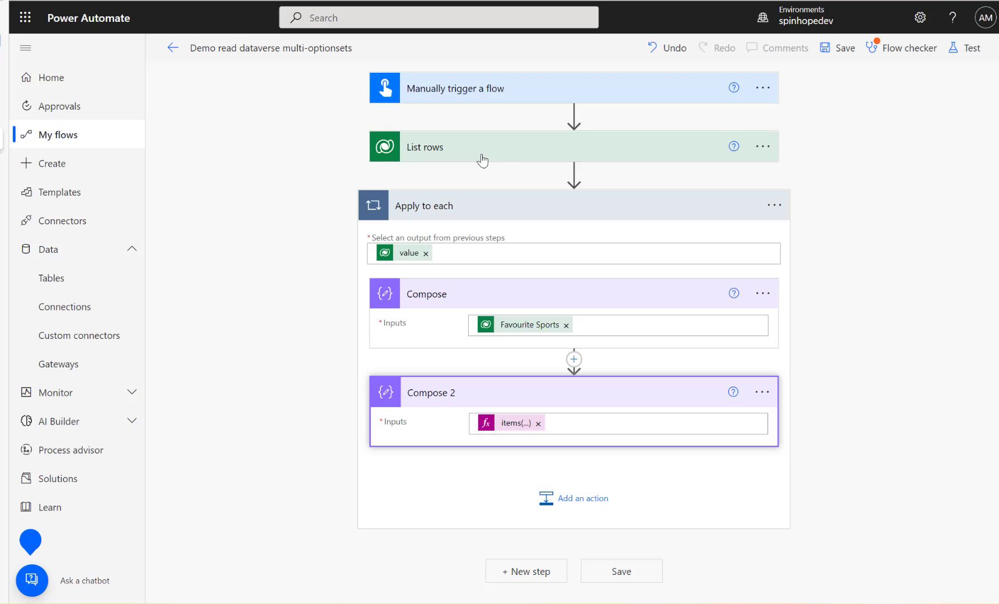